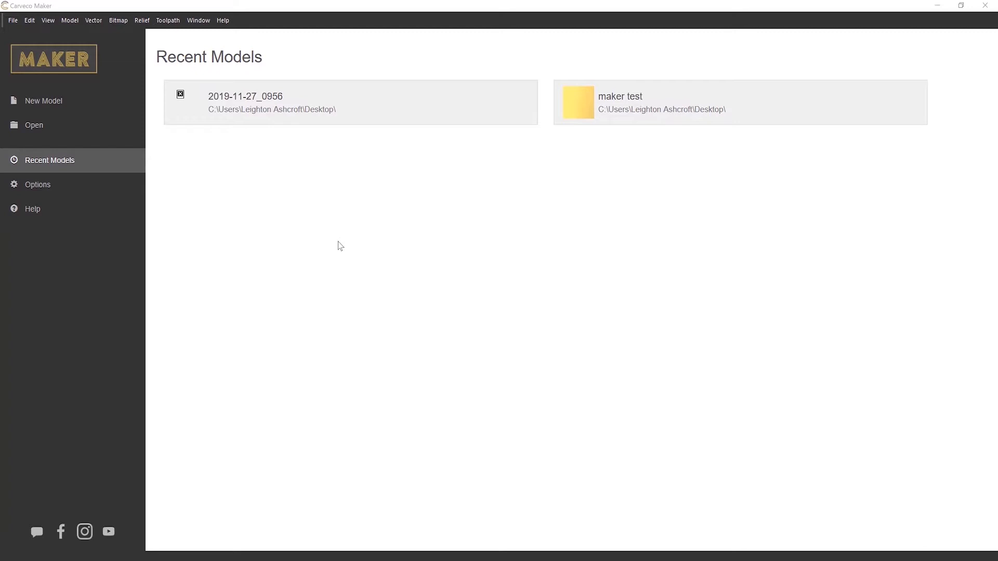
# Start a new model and set its width to 14 inches.
pyautogui.click(69, 102)
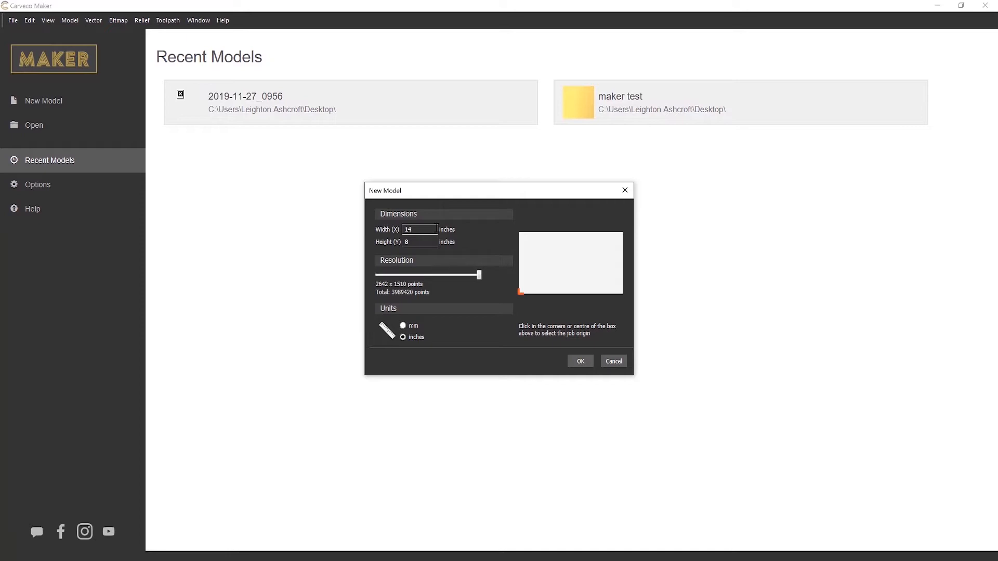
pyautogui.moveTo(436, 229); pyautogui.dragTo(331, 233)
pyautogui.write('20')
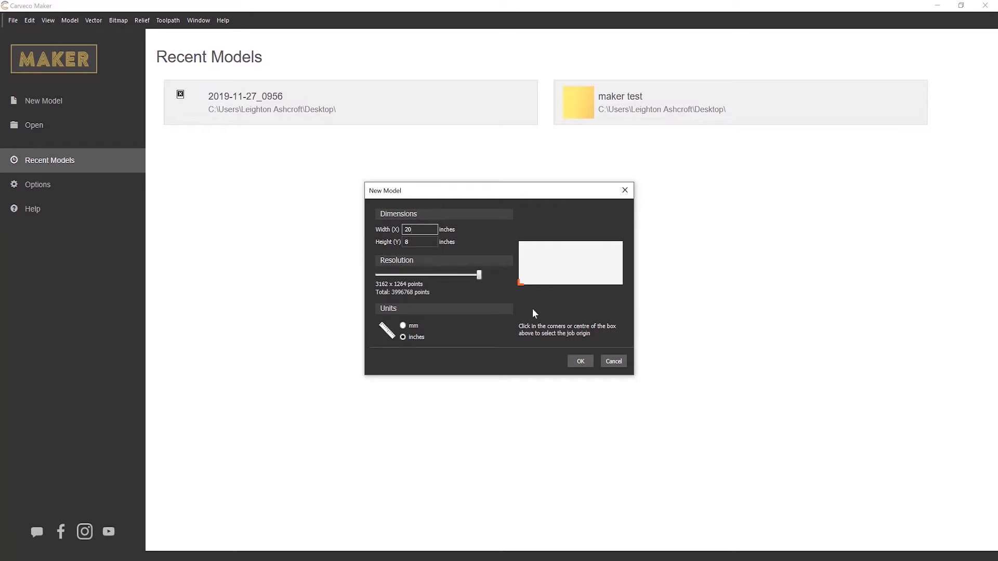
pyautogui.press('BackSpace')
pyautogui.press('BackSpace')
pyautogui.write('1')
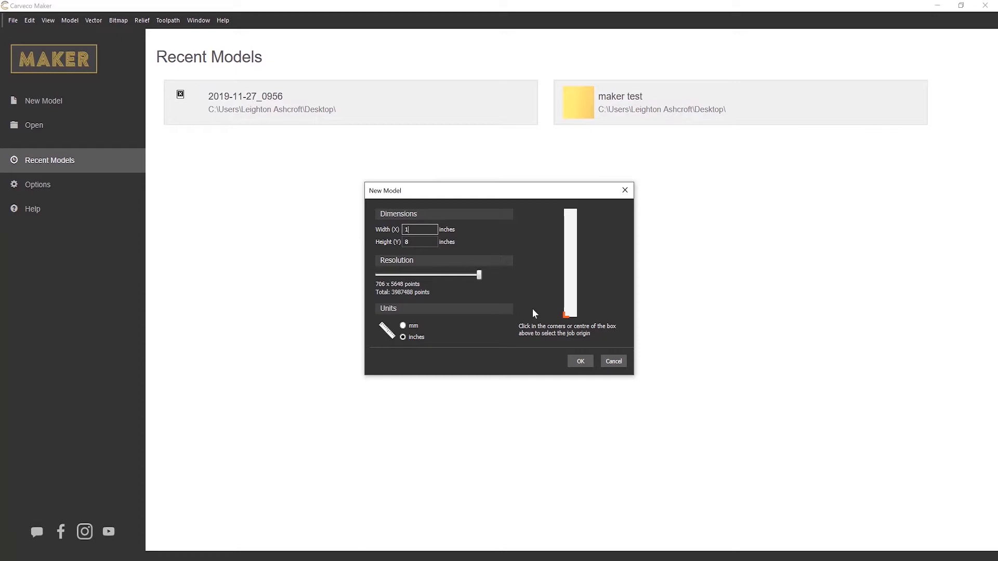
pyautogui.write('4')
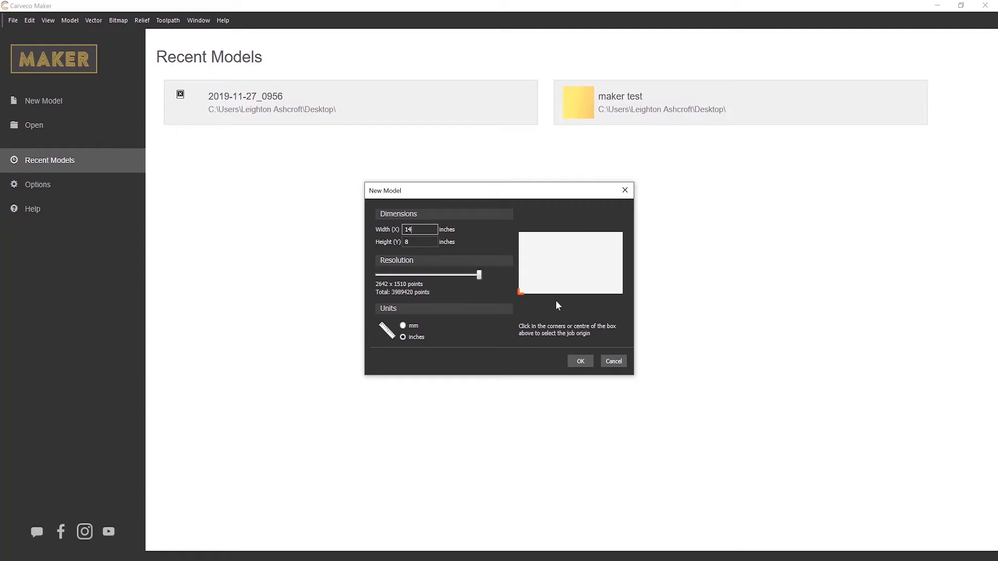
# Place the job origin at the lower-left corner and create the 14 by 8 inch model.
pyautogui.click(519, 232)
pyautogui.click(622, 232)
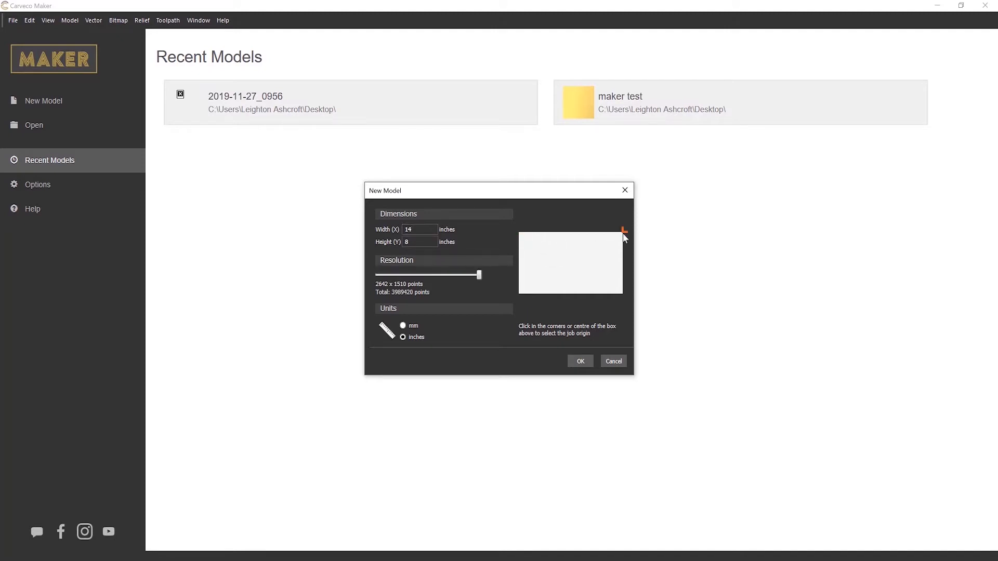
pyautogui.click(625, 293)
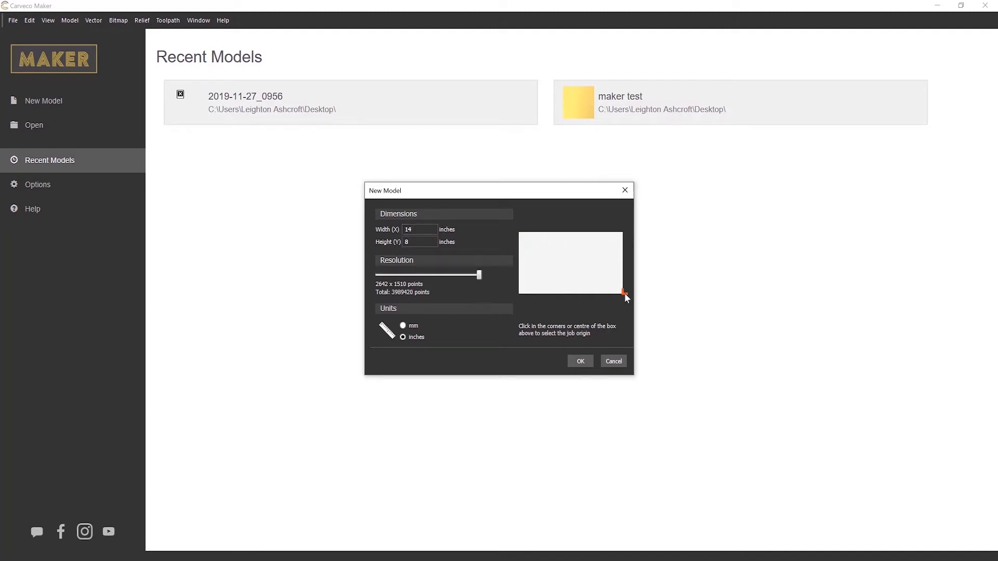
pyautogui.click(521, 292)
pyautogui.click(572, 262)
pyautogui.click(521, 292)
pyautogui.click(579, 363)
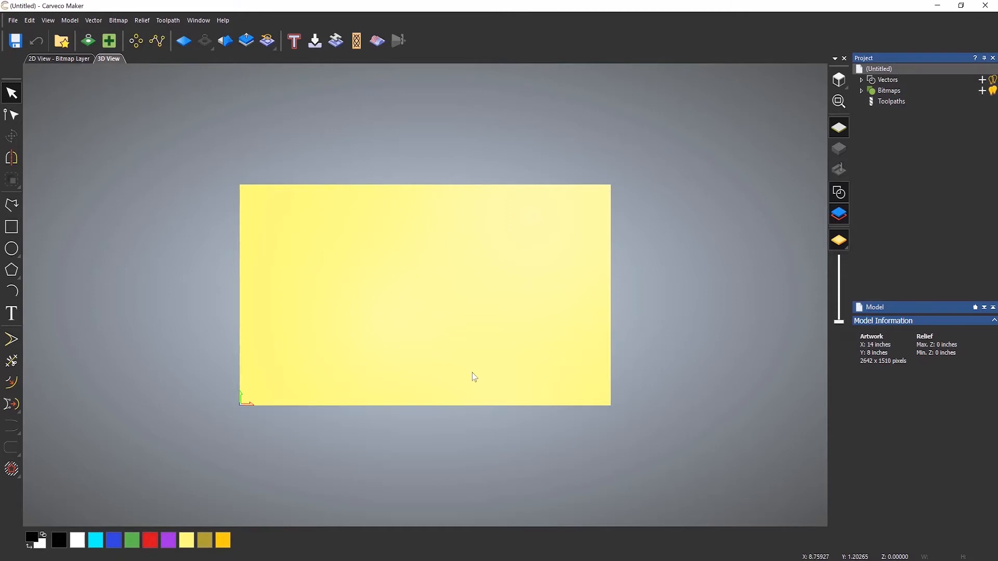
# Examine the blank model from an angle in 3D, then inspect its upper-left corner in the 2D view.
pyautogui.moveTo(474, 383); pyautogui.dragTo(698, 100)
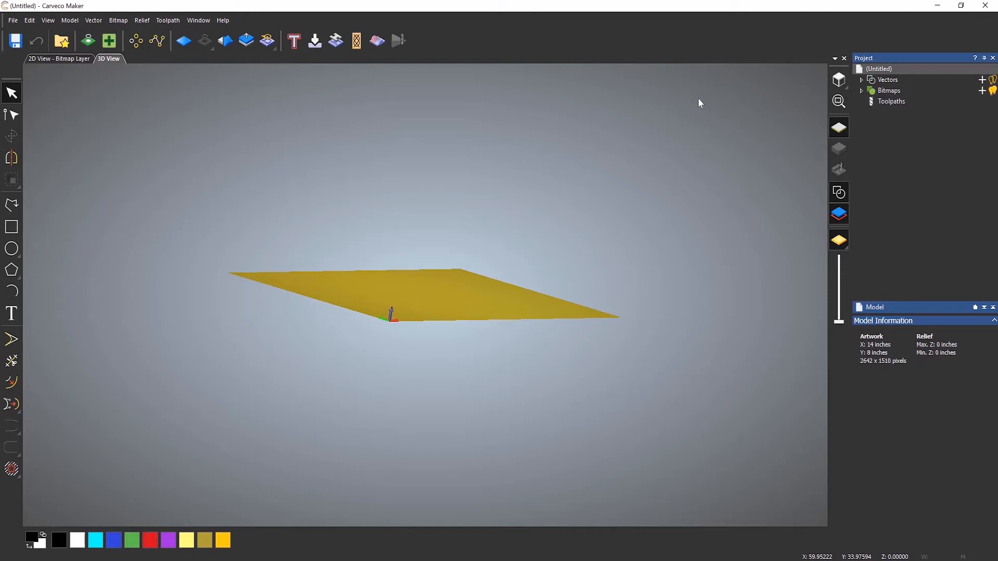
pyautogui.click(838, 80)
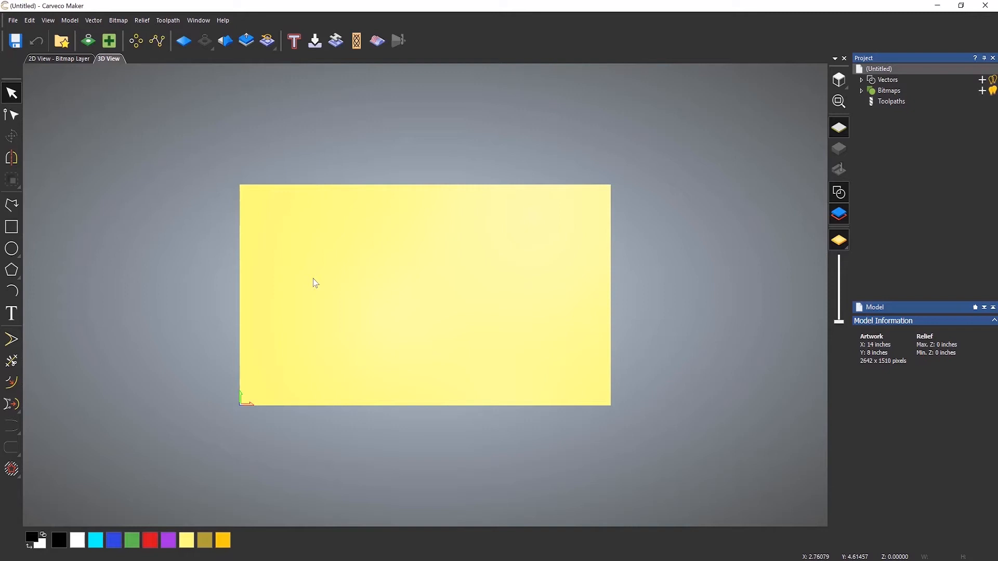
pyautogui.click(60, 61)
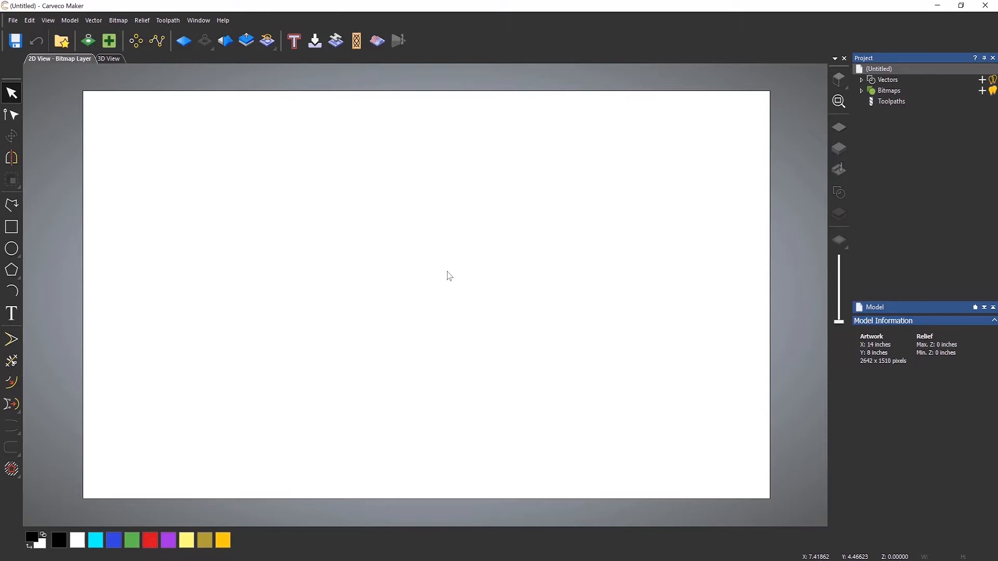
pyautogui.moveTo(450, 276)
pyautogui.mouseDown(button='middle')
pyautogui.moveTo(26, 331)
pyautogui.moveTo(341, 364)
pyautogui.moveTo(683, 247)
pyautogui.moveTo(394, 237)
pyautogui.moveTo(470, 290)
pyautogui.moveTo(448, 281)
pyautogui.mouseUp(button='middle')
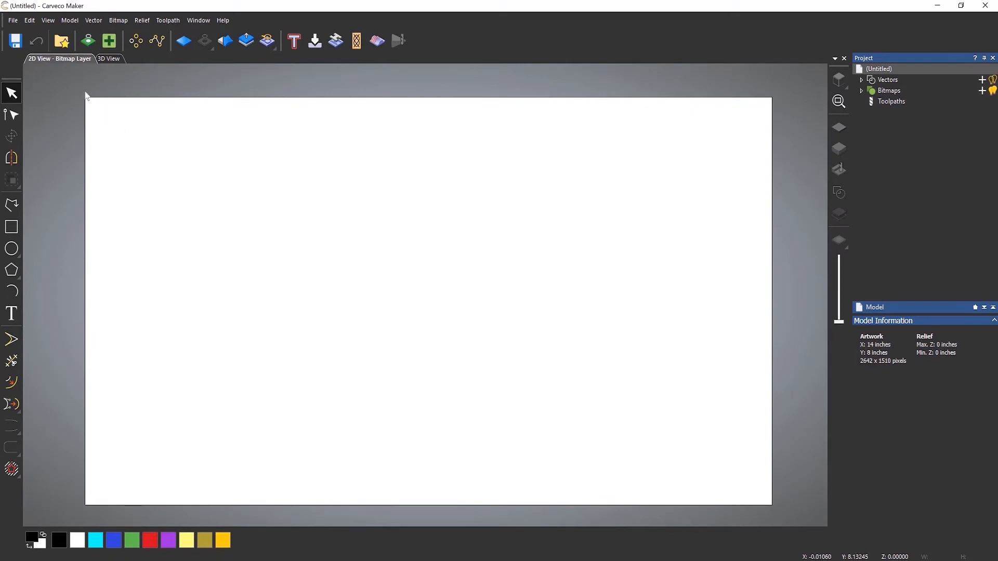
pyautogui.scroll(5, 85, 94)
pyautogui.scroll(3, 89, 125)
pyautogui.scroll(4, 85, 94)
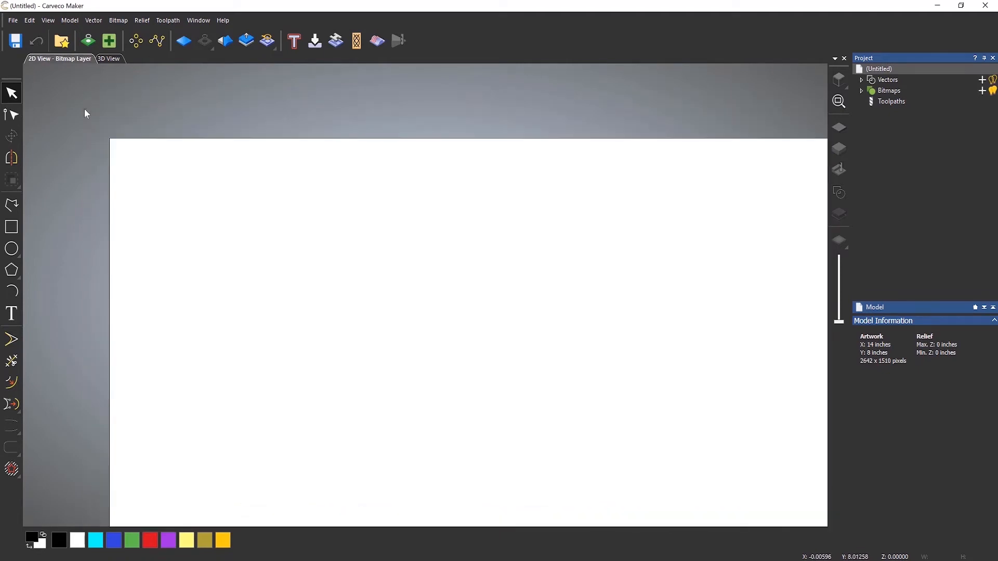
pyautogui.scroll(3, 105, 136)
pyautogui.scroll(3, 145, 163)
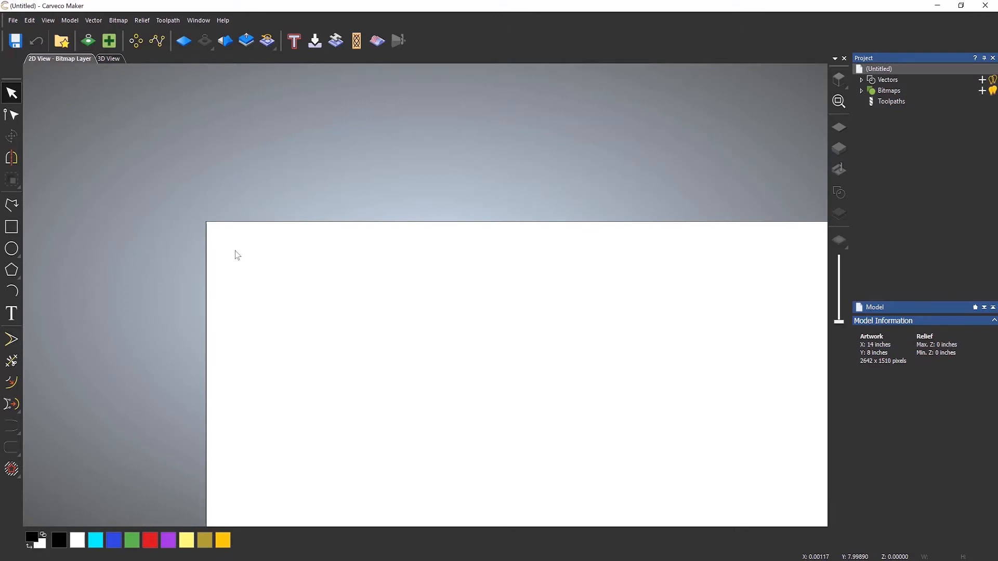
pyautogui.scroll(-8, 228, 251)
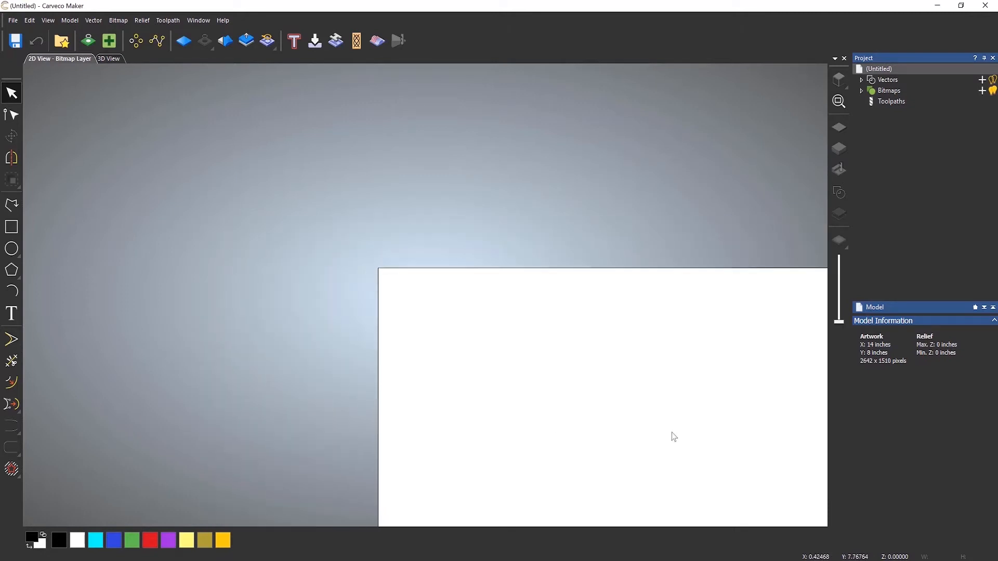
pyautogui.scroll(-1, 671, 431)
pyautogui.scroll(1, 682, 436)
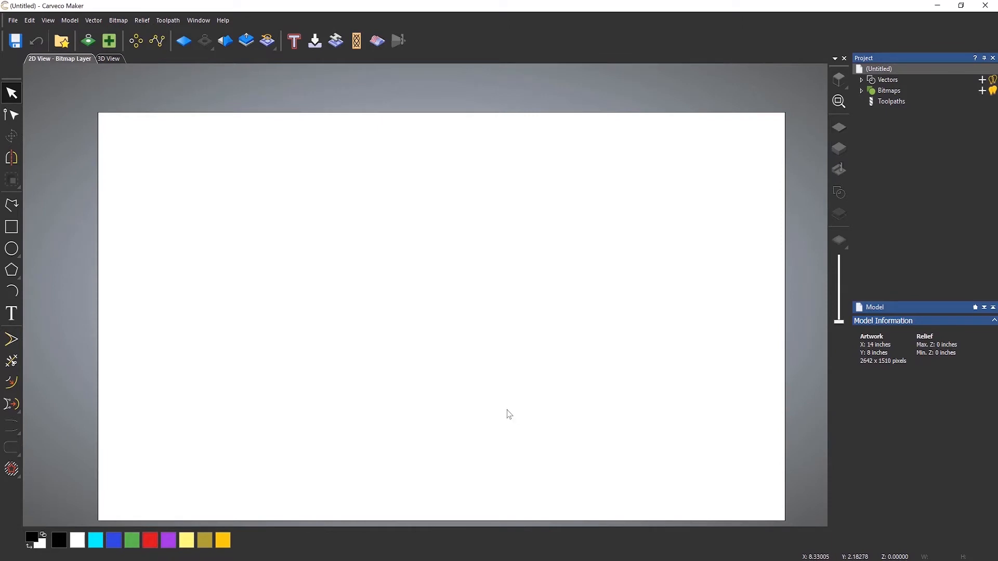
pyautogui.moveTo(507, 412); pyautogui.dragTo(496, 380, button='middle')
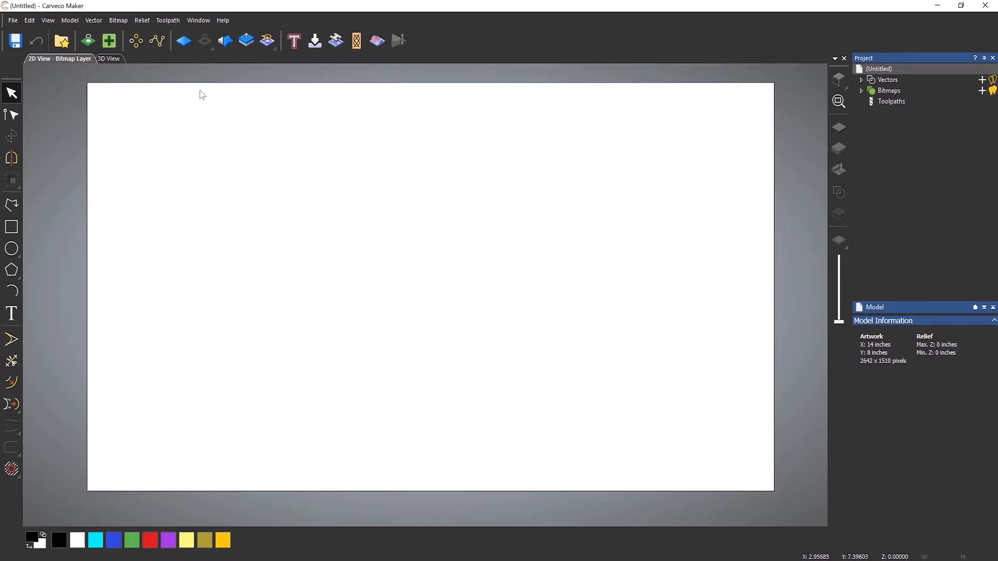
# Examine the blank model in the 3D view up close and at an angle, then restore the top view.
pyautogui.click(112, 59)
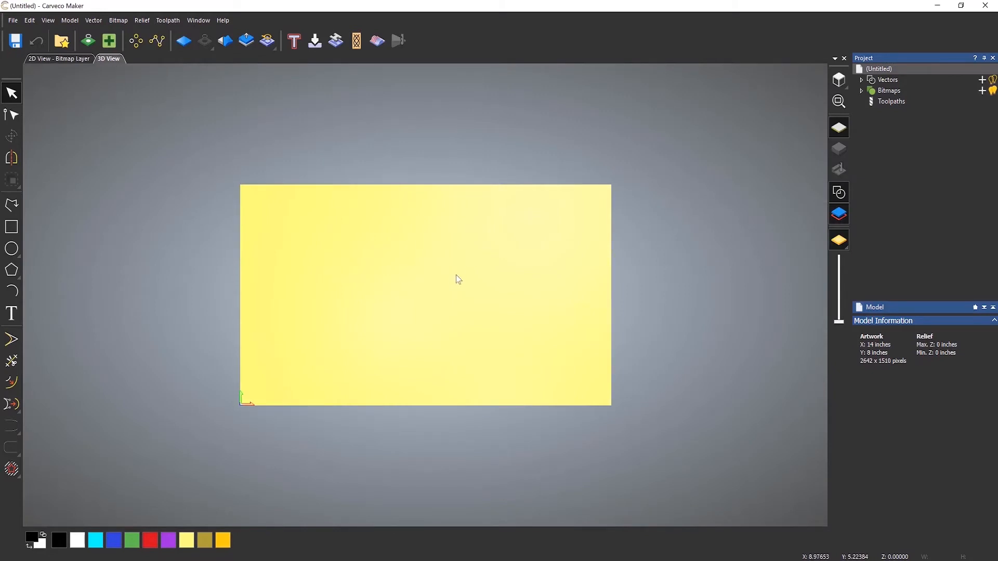
pyautogui.moveTo(450, 283); pyautogui.dragTo(410, 283, button='middle')
pyautogui.scroll(2, 207, 188)
pyautogui.scroll(1, 205, 190)
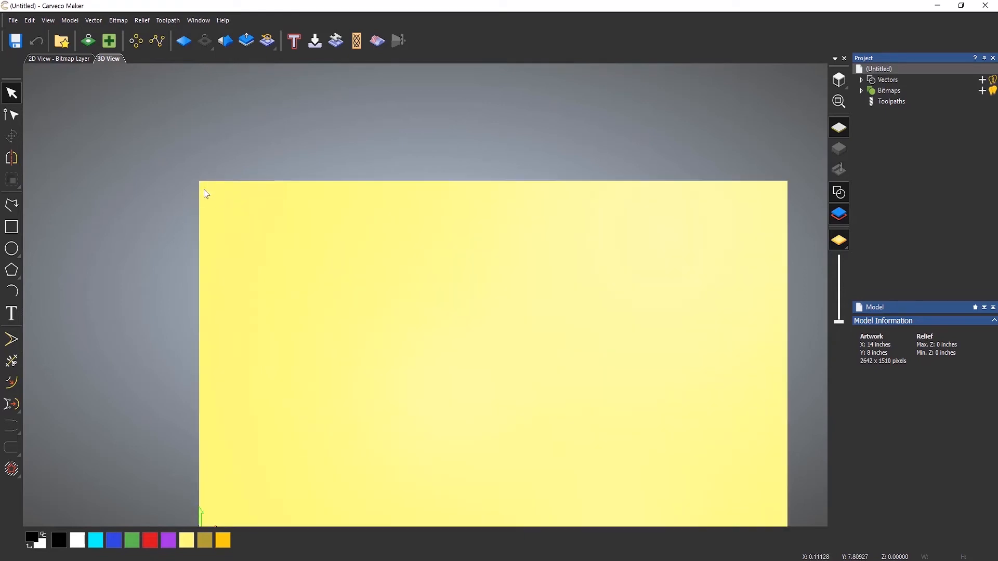
pyautogui.scroll(-1, 418, 285)
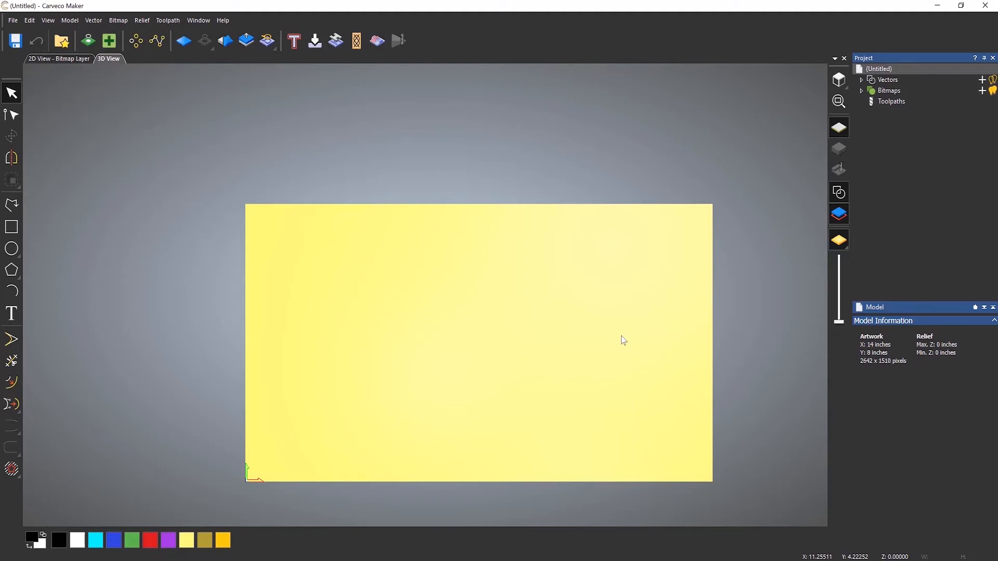
pyautogui.moveTo(523, 370); pyautogui.dragTo(634, 188)
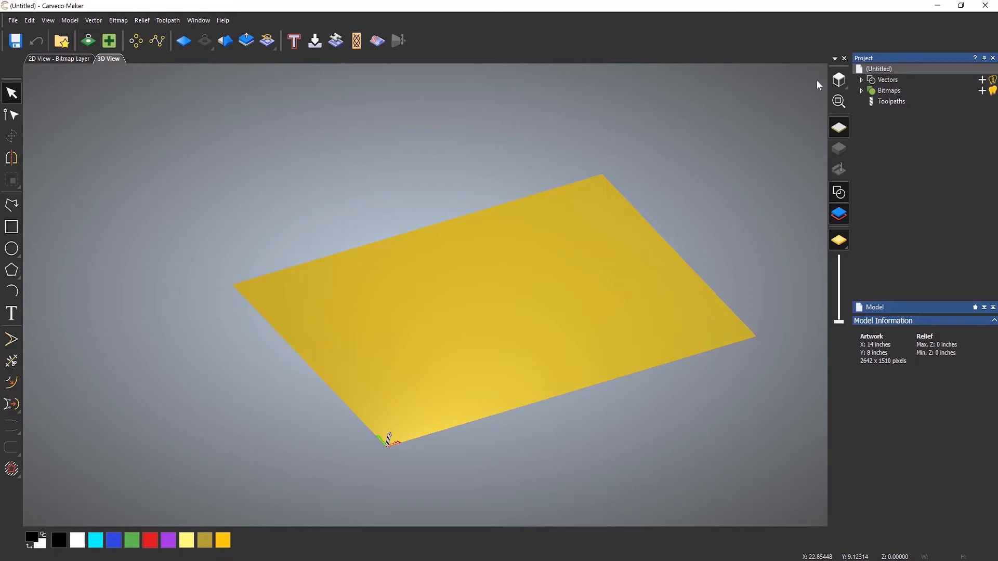
pyautogui.click(837, 80)
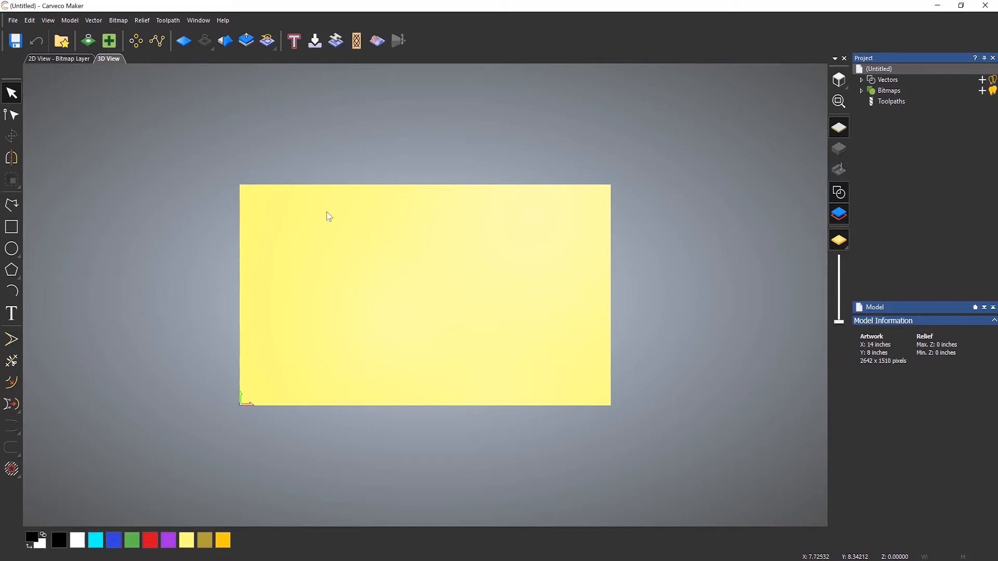
# Draw a rectangle inside the model and set its size to 12 inches wide by 6 inches high.
pyautogui.click(12, 228)
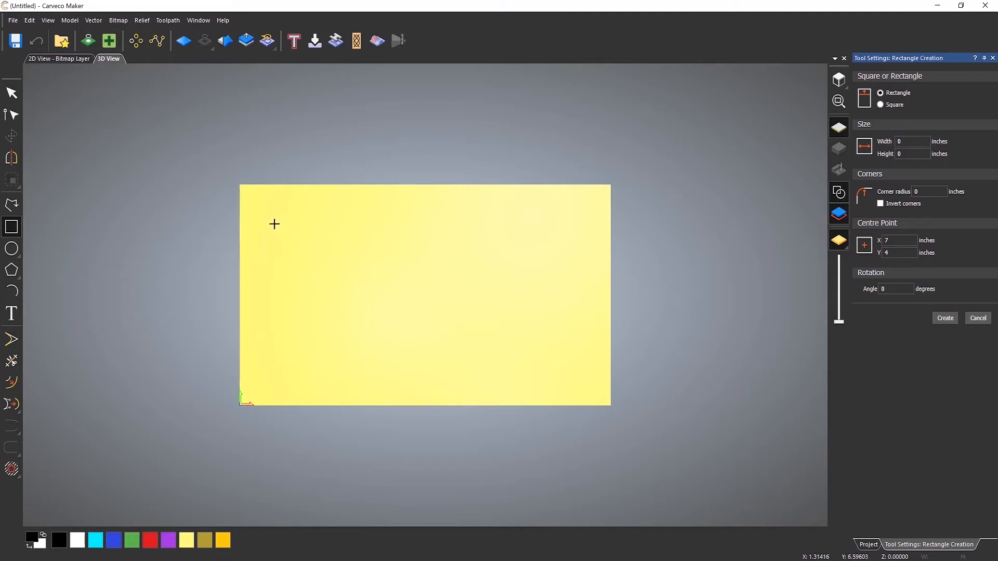
pyautogui.moveTo(275, 224); pyautogui.dragTo(547, 375)
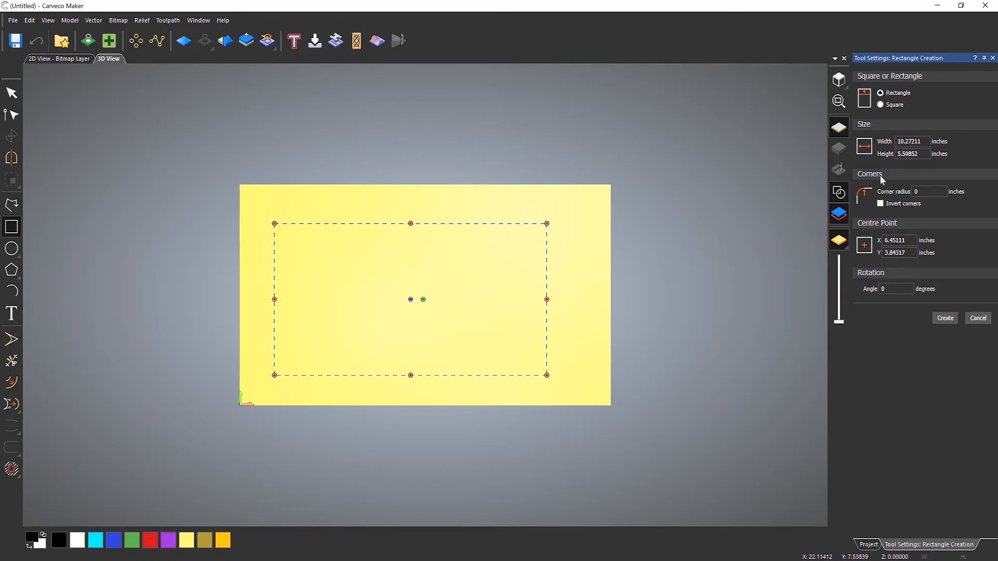
pyautogui.moveTo(926, 141); pyautogui.dragTo(824, 143)
pyautogui.write('12')
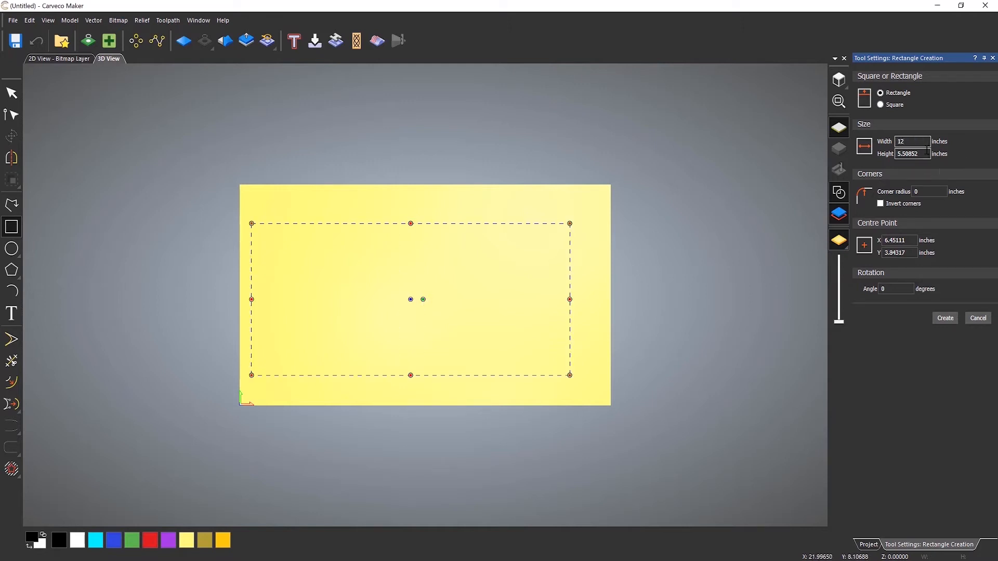
pyautogui.press('Tab')
pyautogui.write('6')
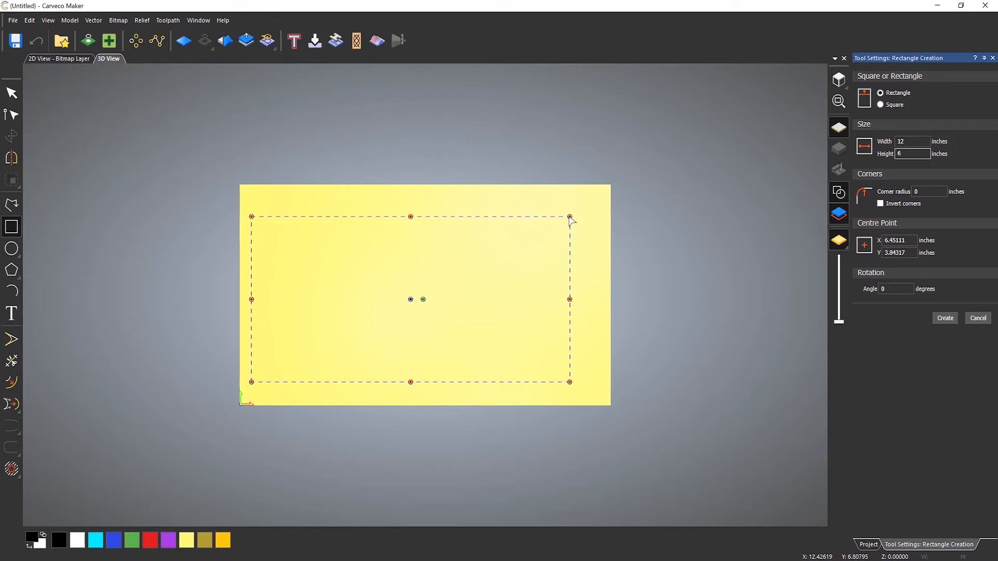
# Round the rectangle's corners with a 0.5 inch radius, leaving the corners not inverted.
pyautogui.moveTo(570, 217); pyautogui.dragTo(545, 236)
pyautogui.doubleClick(938, 191)
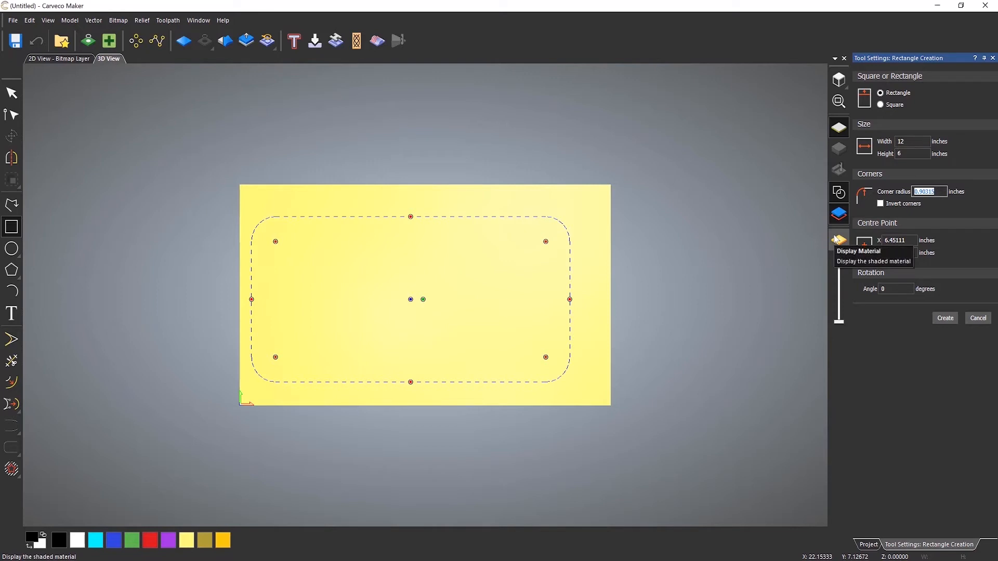
pyautogui.write('0.5')
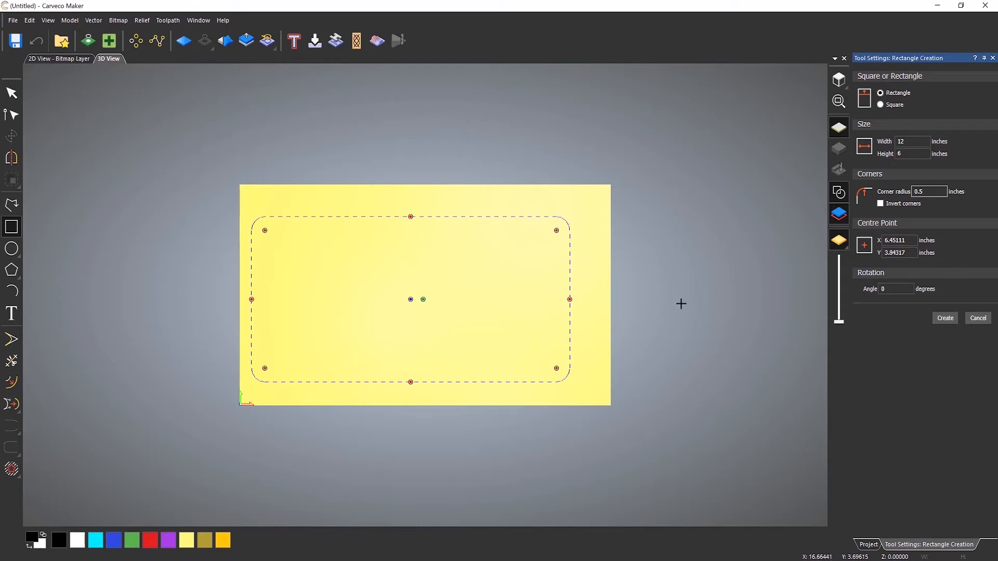
pyautogui.click(880, 203)
pyautogui.click(880, 204)
# Move the rectangle's centre point to the job origin at X 0, Y 0.
pyautogui.click(902, 241)
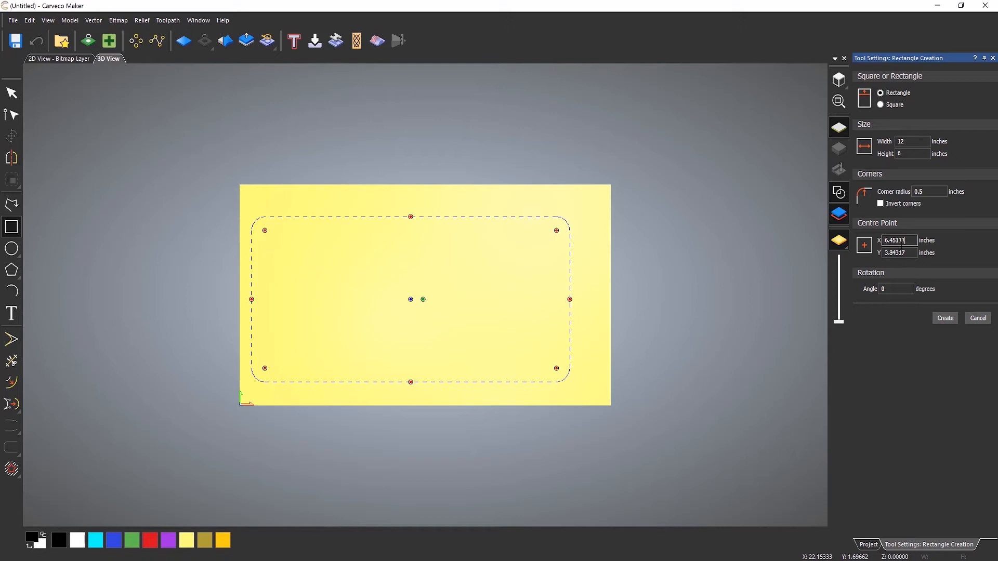
pyautogui.doubleClick(905, 241)
pyautogui.write('0')
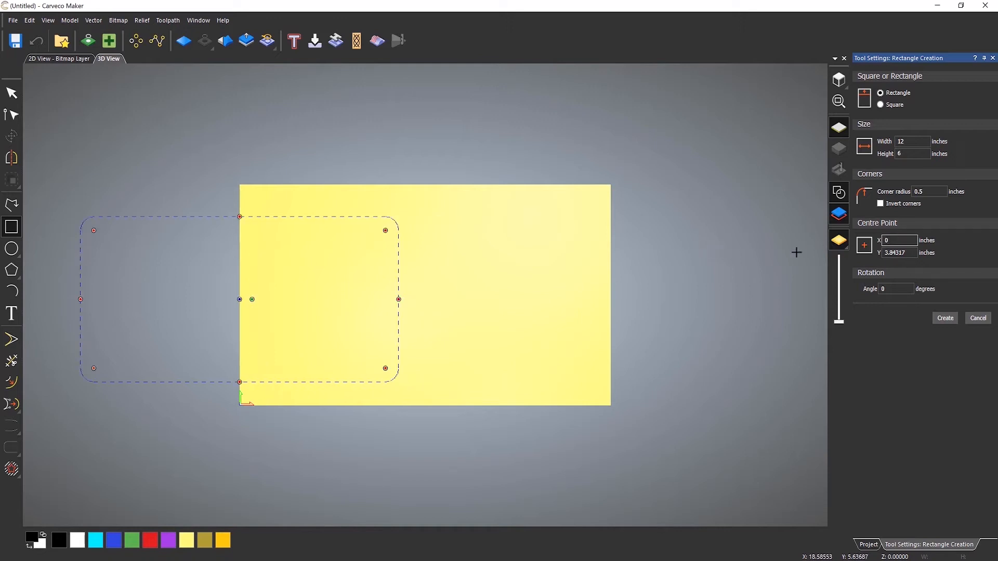
pyautogui.press('Tab')
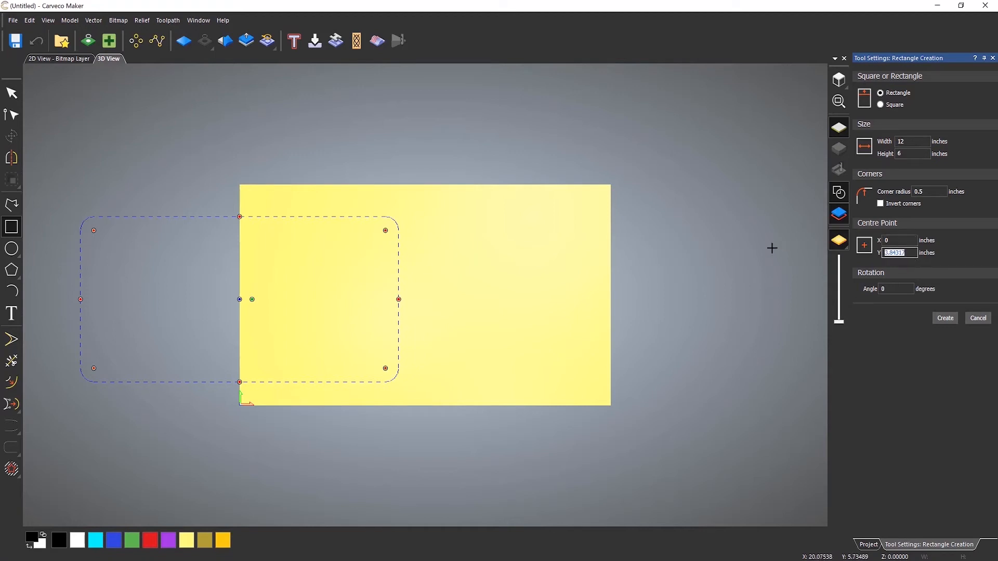
pyautogui.write('0')
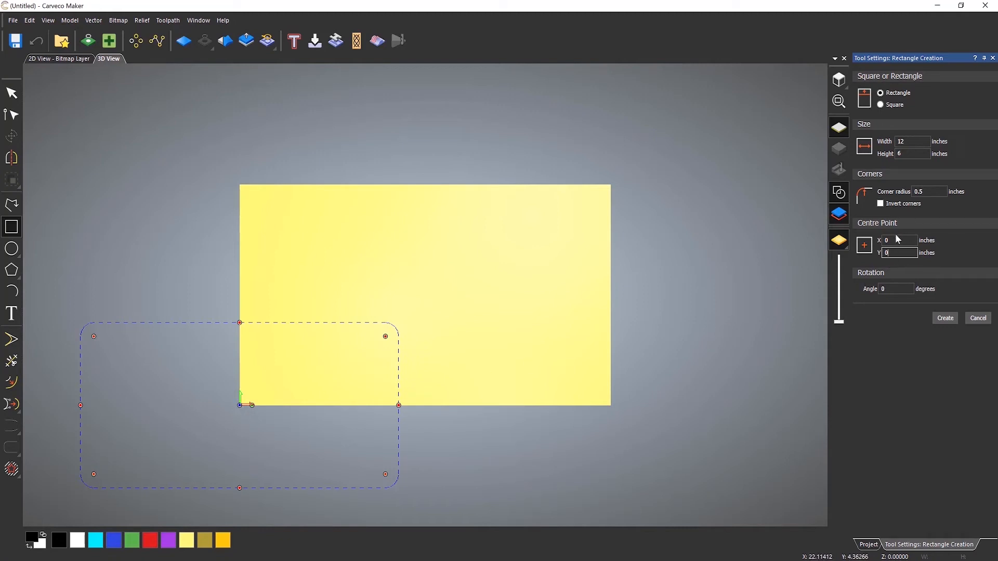
# Centre the rectangle on the model by setting its centre point to X 7, Y 4 inches.
pyautogui.hotkey('shift', 'Tab')
pyautogui.write('7')
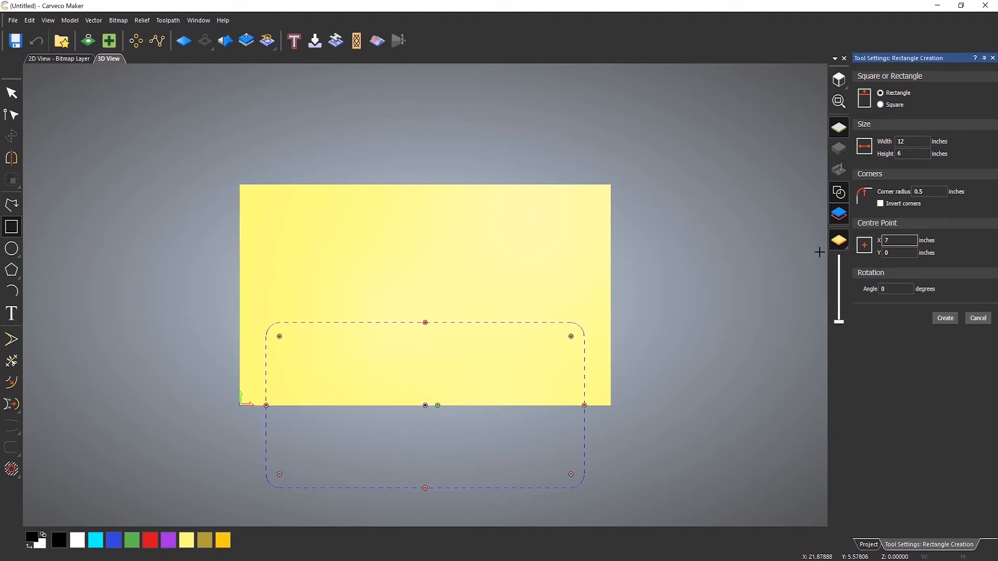
pyautogui.press('Tab')
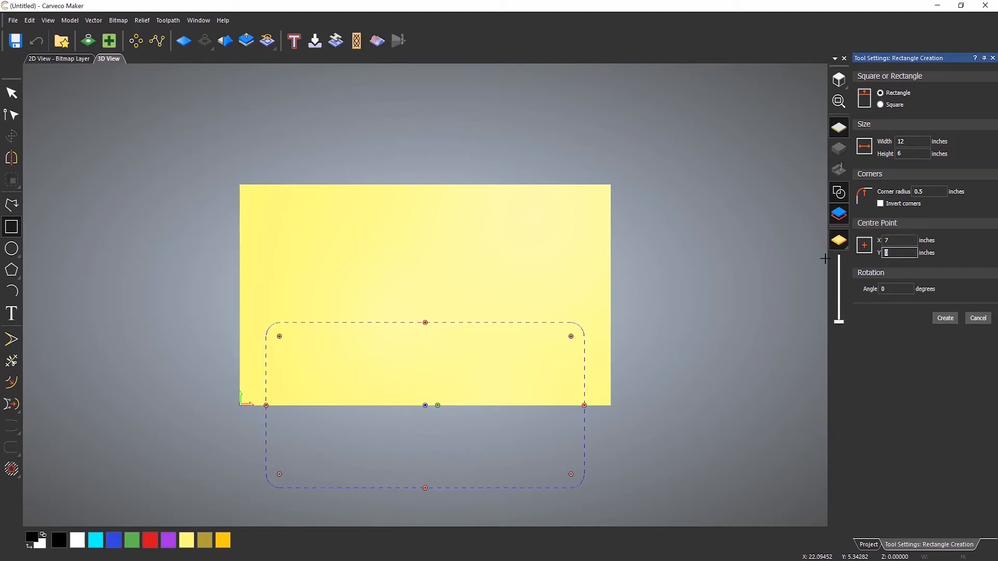
pyautogui.write('4')
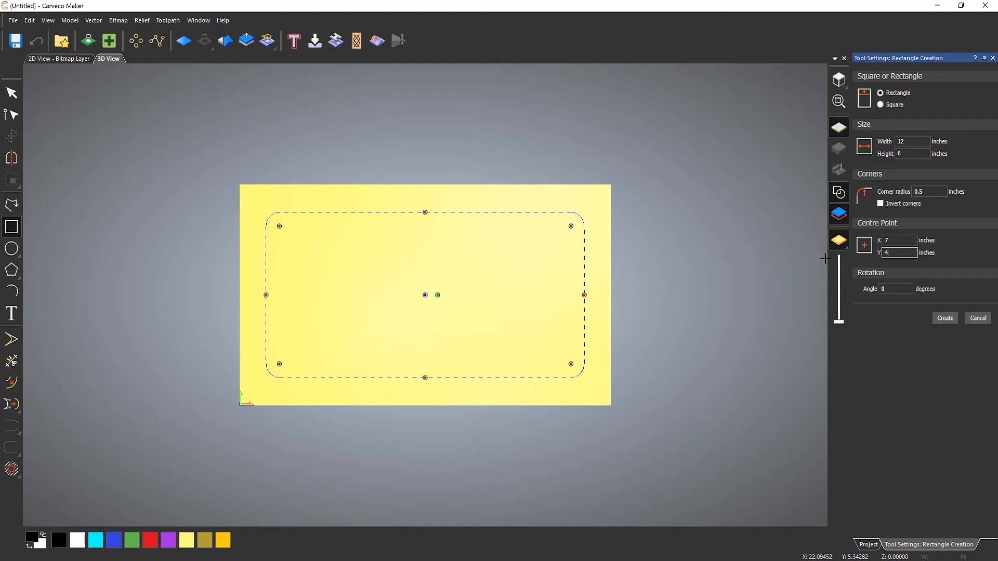
# Set the rectangle's centre Y to 2 inches, create it and leave the rectangle tool.
pyautogui.press('BackSpace')
pyautogui.write('2')
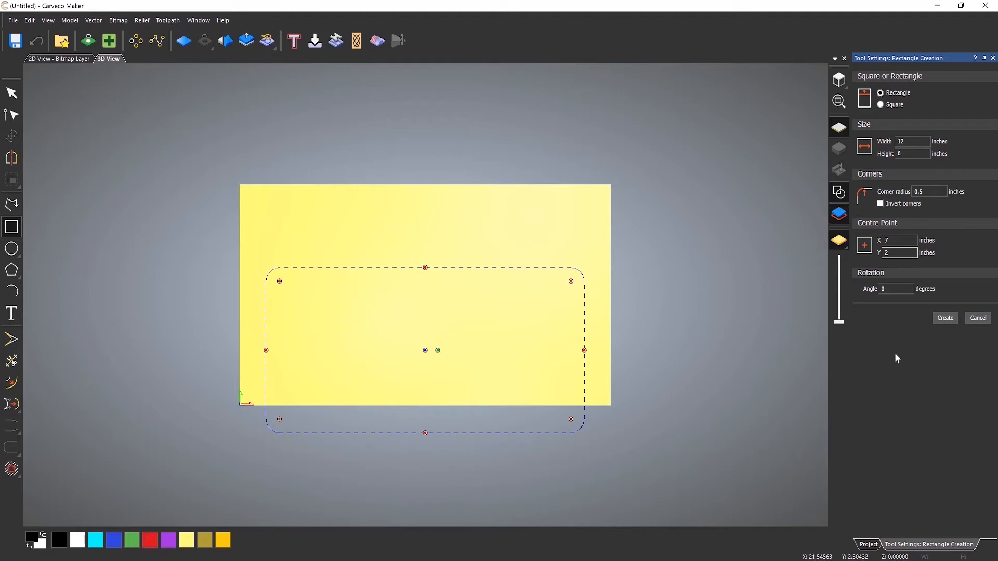
pyautogui.click(887, 289)
pyautogui.click(955, 317)
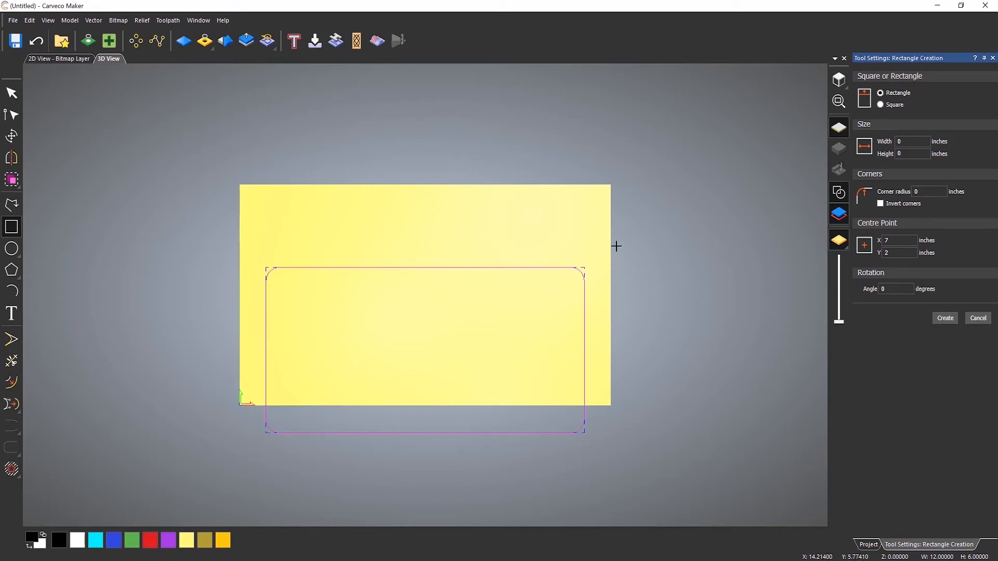
pyautogui.press('Escape')
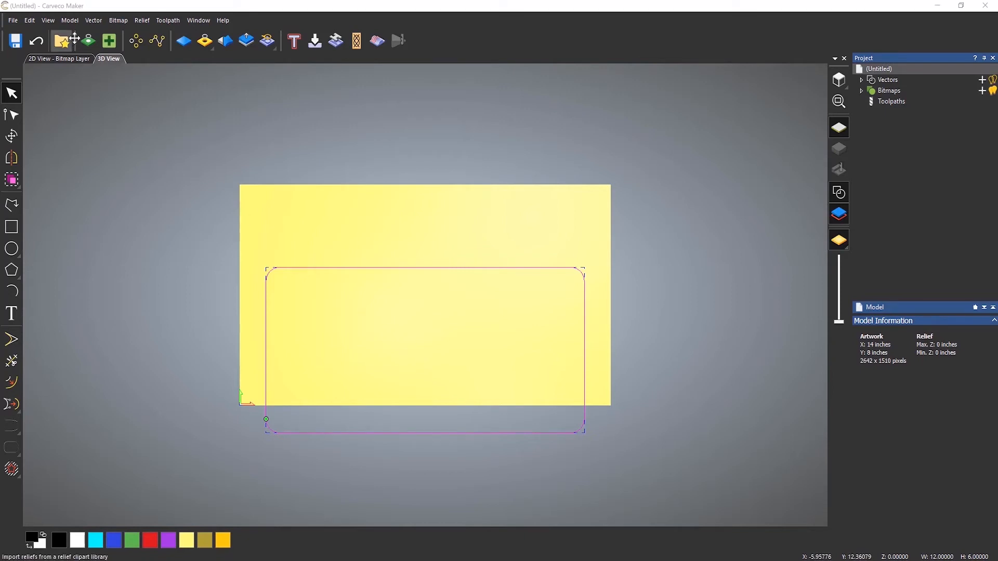
# Centre the rounded rectangle in the model and clear the selection.
pyautogui.click(94, 21)
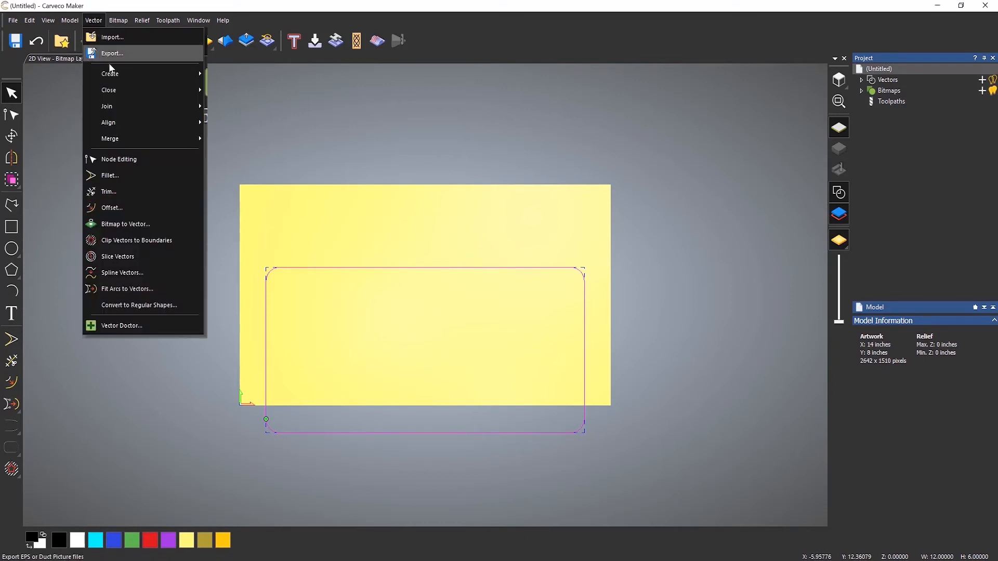
pyautogui.moveTo(146, 123)
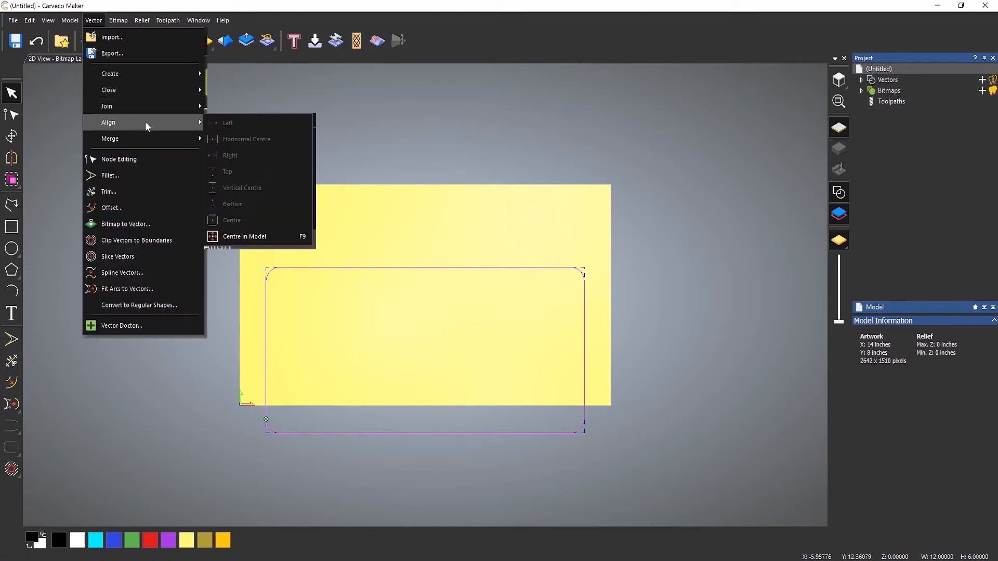
pyautogui.click(279, 238)
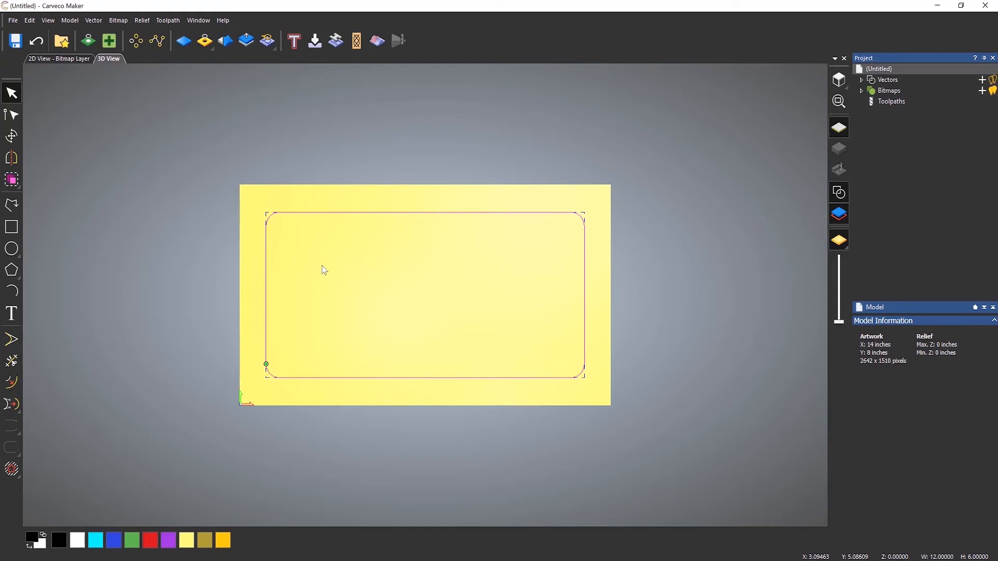
pyautogui.click(154, 258)
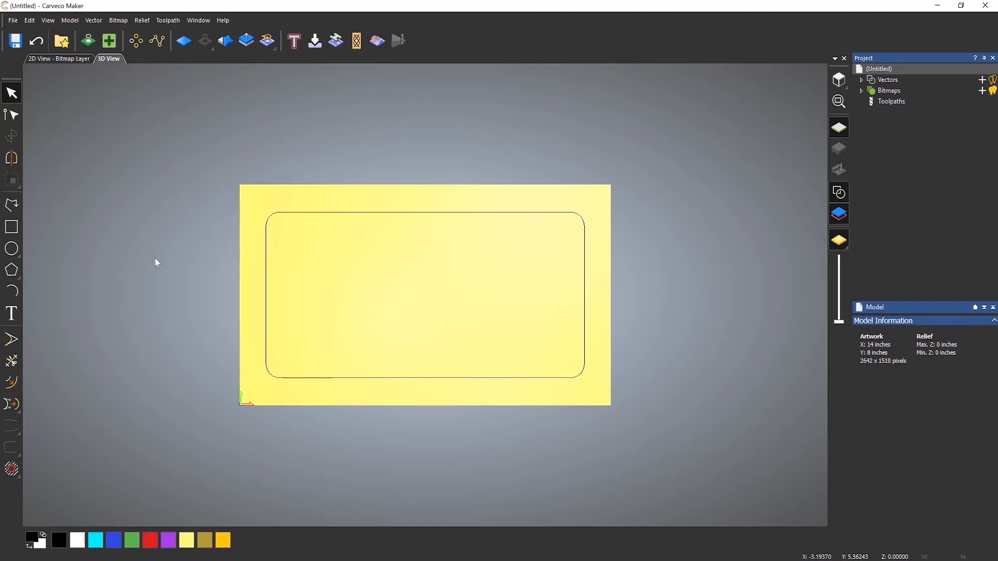
pyautogui.click(310, 213)
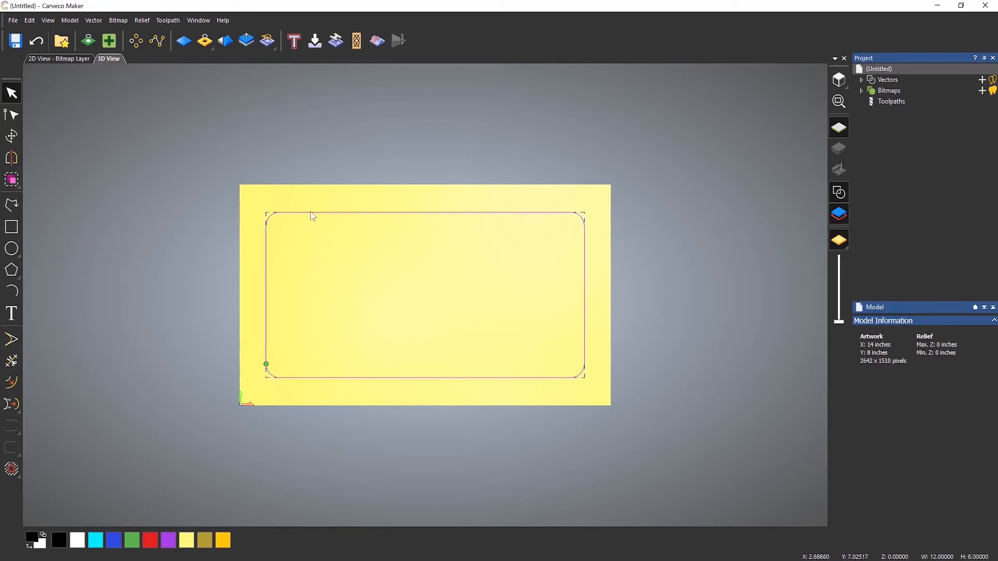
pyautogui.click(355, 347)
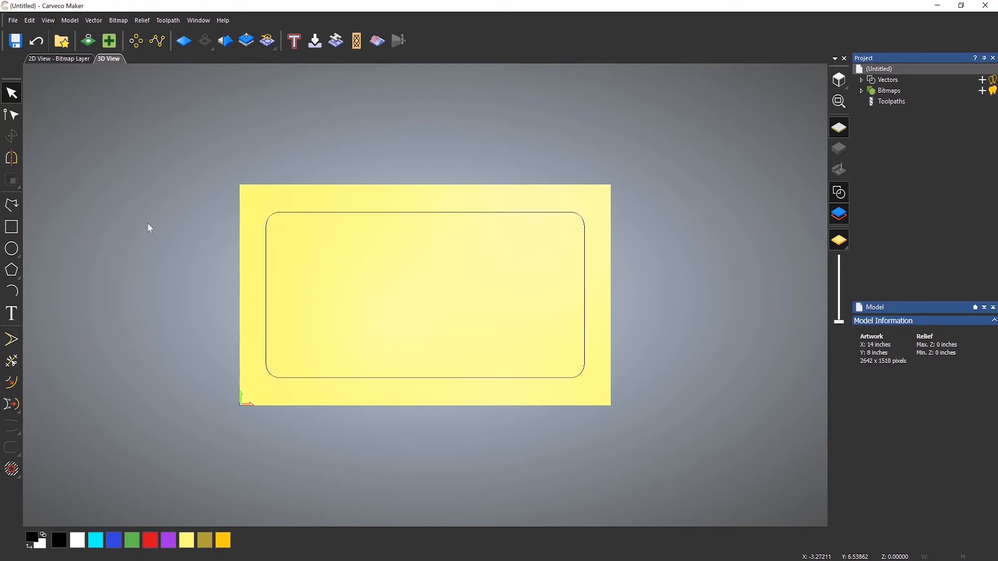
# Start creating vector text with the character spacing set to 0% of space.
pyautogui.click(19, 314)
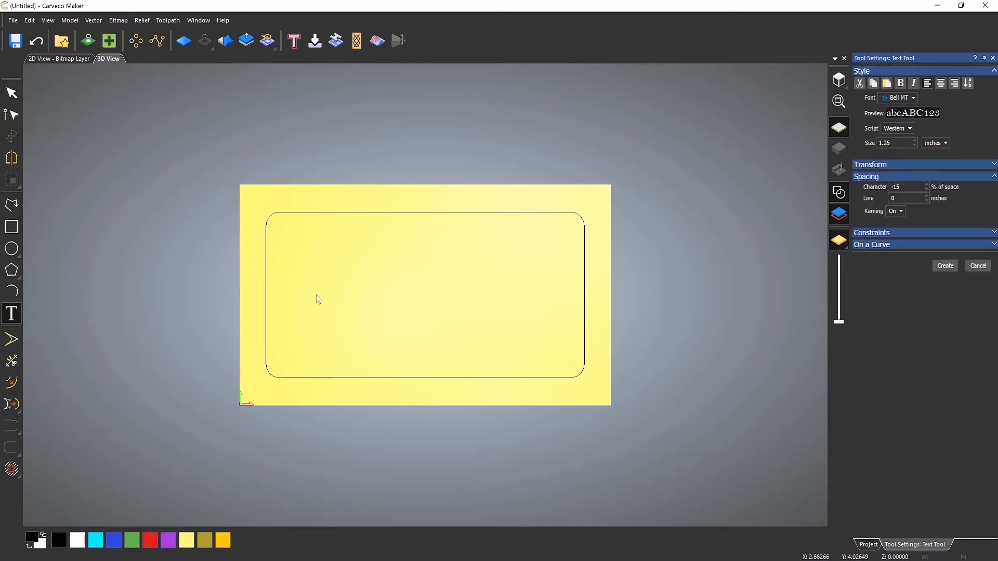
pyautogui.doubleClick(908, 185)
pyautogui.write('0')
pyautogui.click(878, 178)
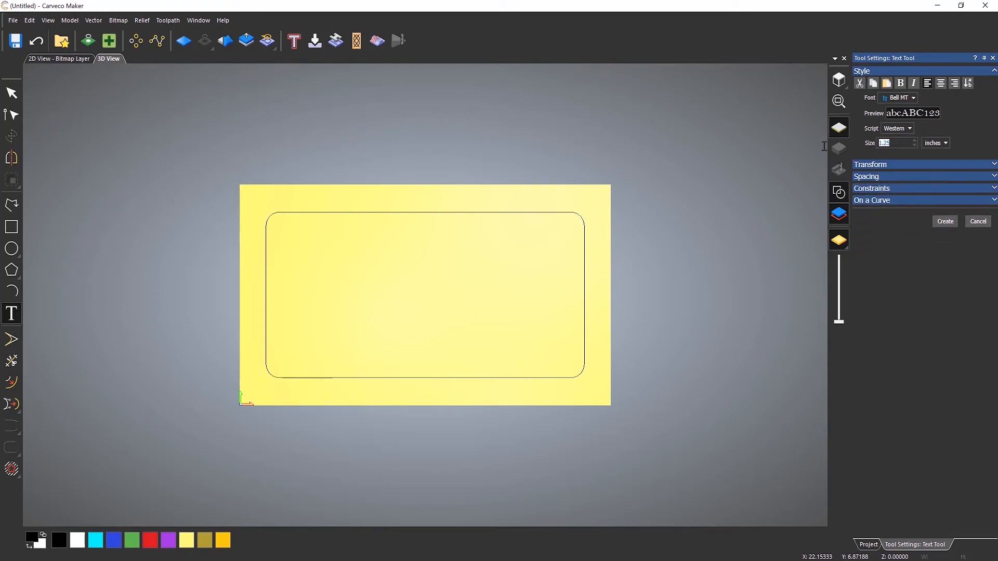
# Set the text size to 100 points and enter the name in capitals, starting near the rectangle's left edge.
pyautogui.click(940, 145)
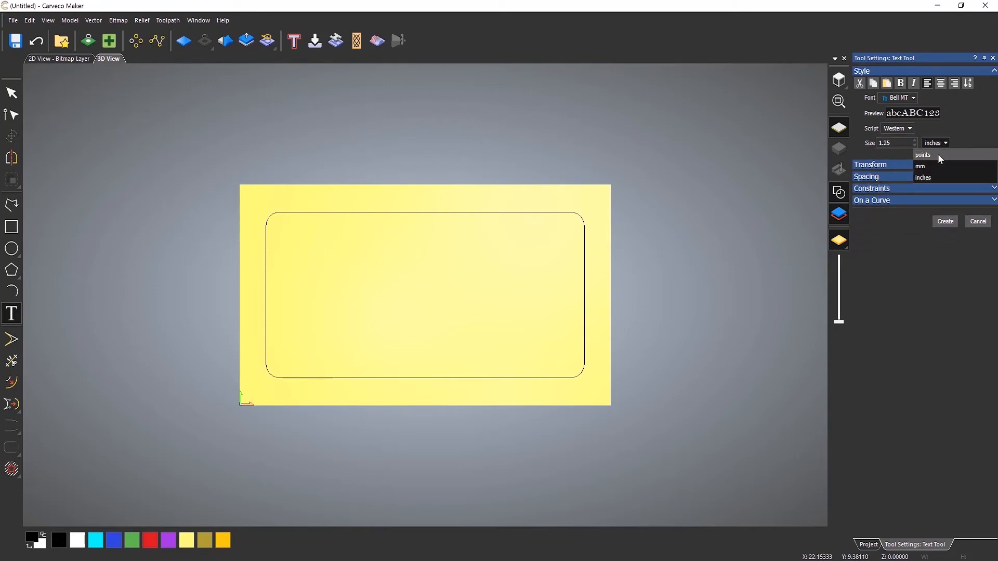
pyautogui.click(937, 153)
pyautogui.write('1000')
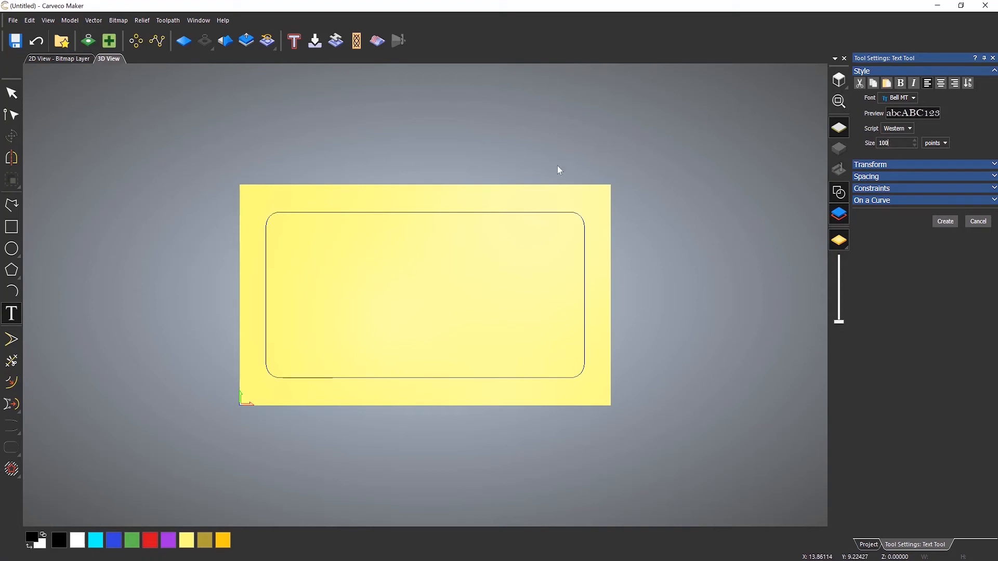
pyautogui.click(290, 292)
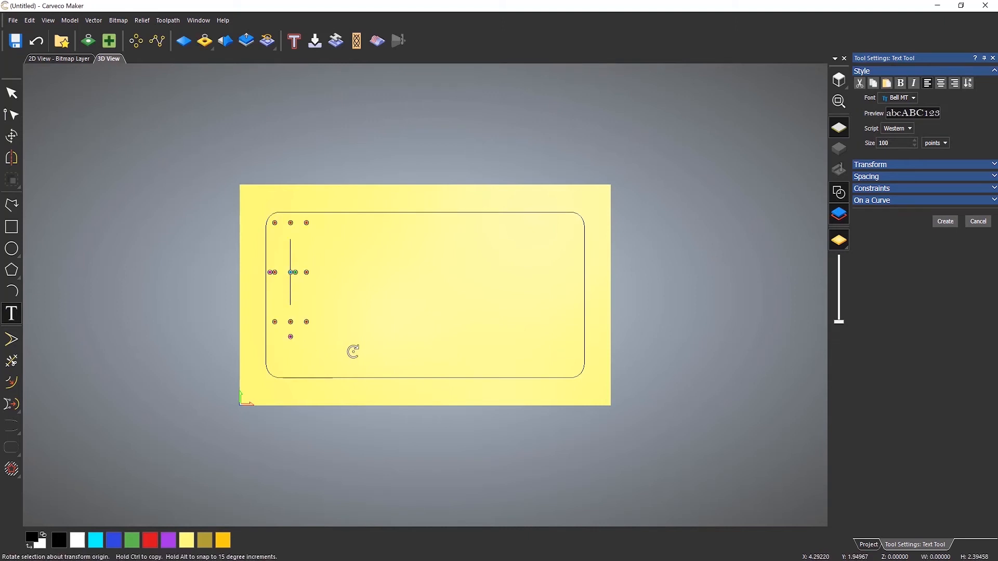
pyautogui.write('LEIGHTON')
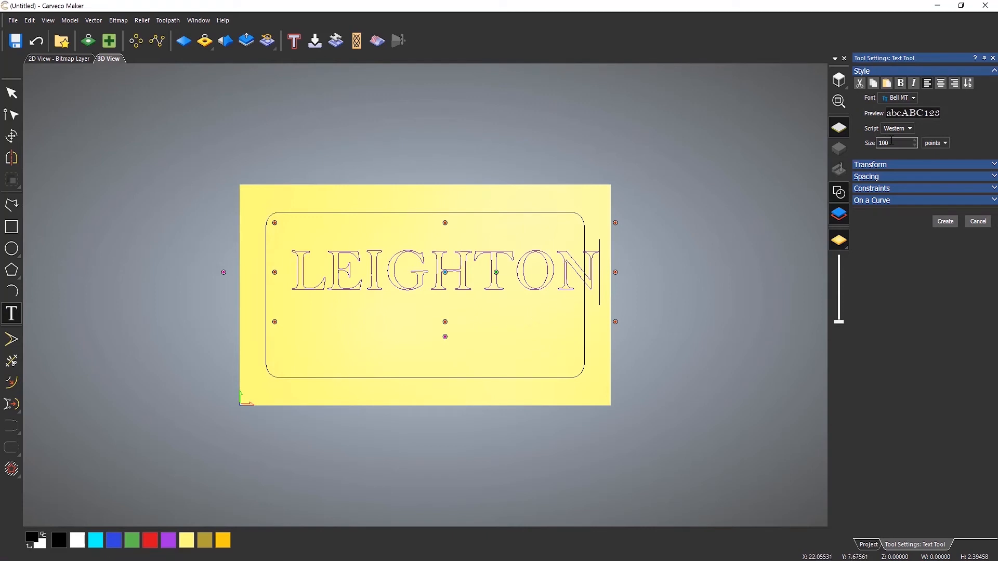
# Try to set the text size to 1 inch without selecting the letters.
pyautogui.click(935, 143)
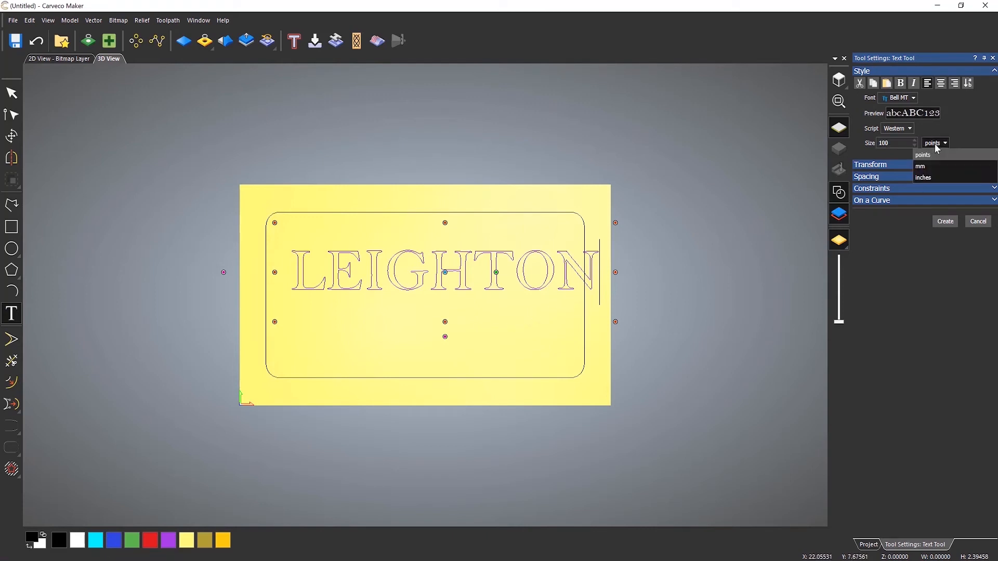
pyautogui.click(928, 178)
pyautogui.click(893, 147)
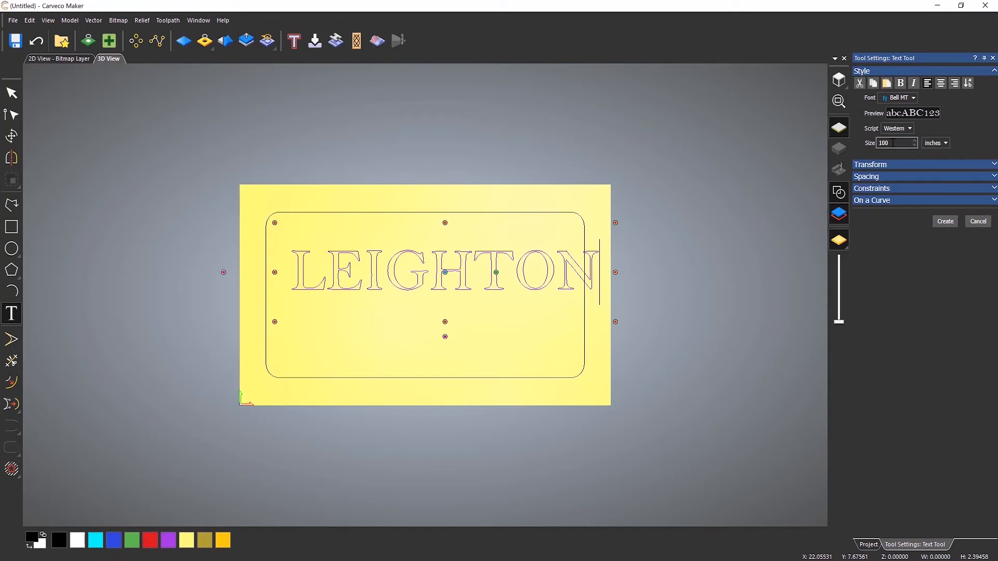
pyautogui.doubleClick(894, 143)
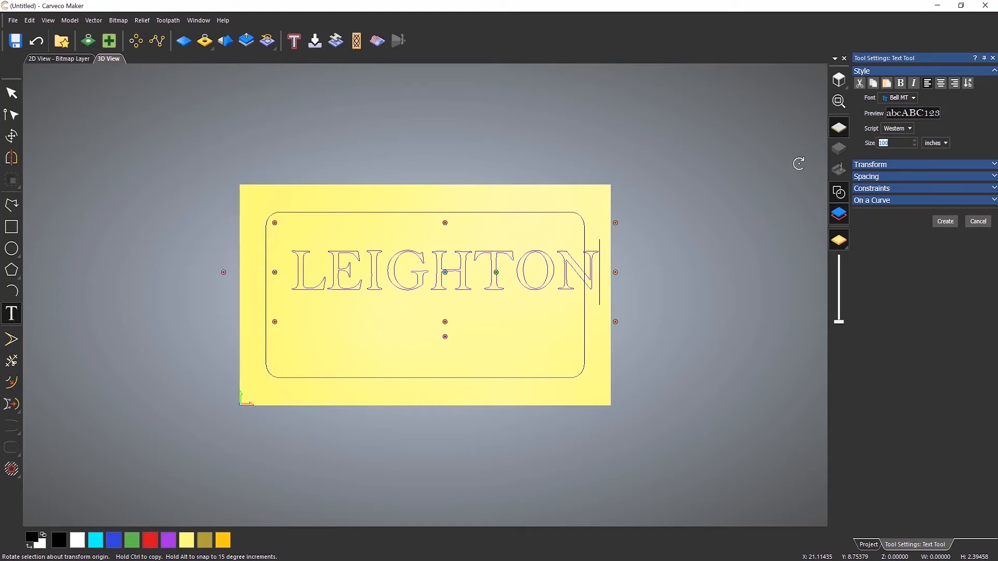
pyautogui.write('1')
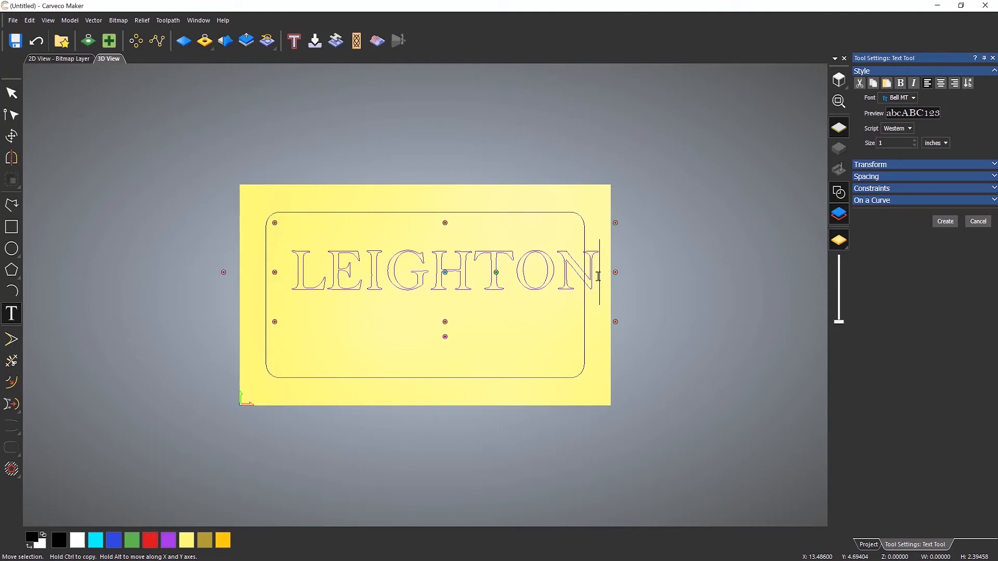
# Select the whole name and set its text size to 2 inches.
pyautogui.moveTo(597, 276); pyautogui.dragTo(294, 274)
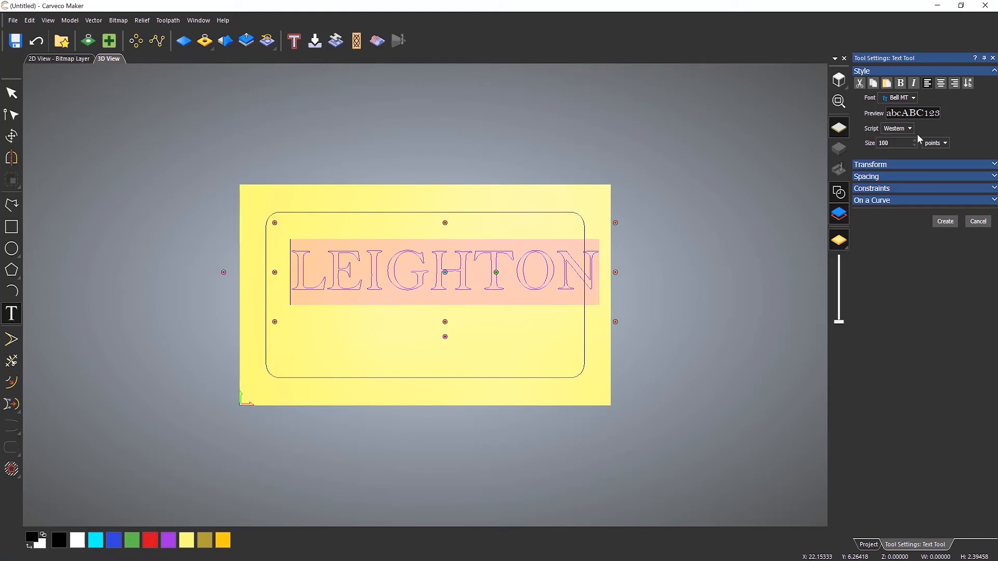
pyautogui.click(931, 144)
pyautogui.click(930, 180)
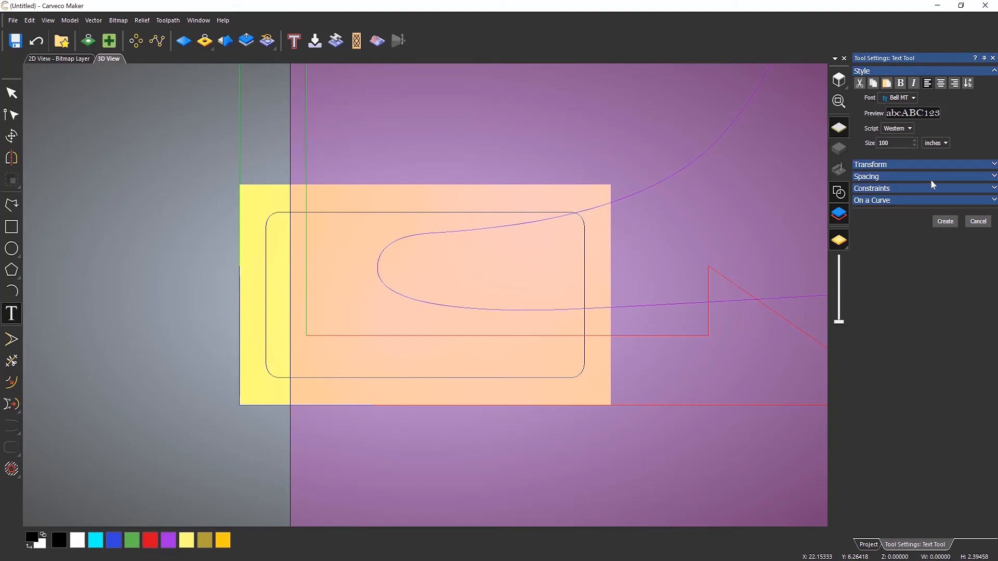
pyautogui.doubleClick(895, 143)
pyautogui.write('2')
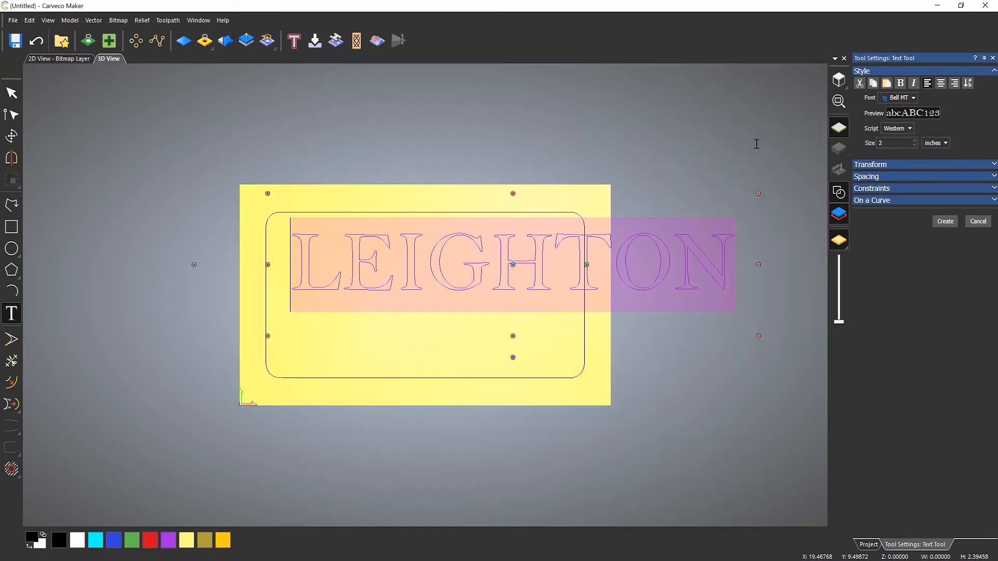
# Reduce the selected name's text size to 1.25 inches so it fits inside the rectangle.
pyautogui.press('BackSpace')
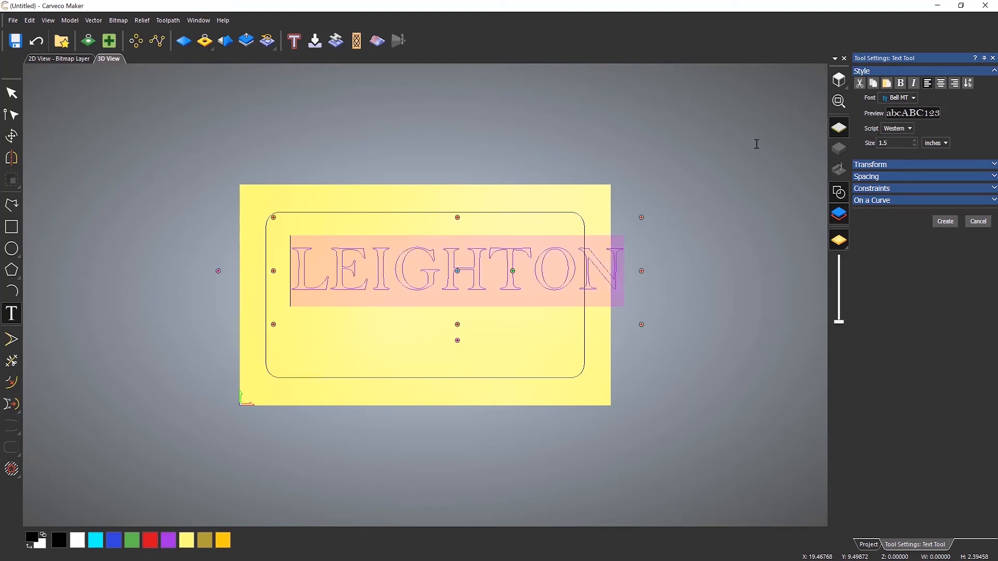
pyautogui.press('BackSpace')
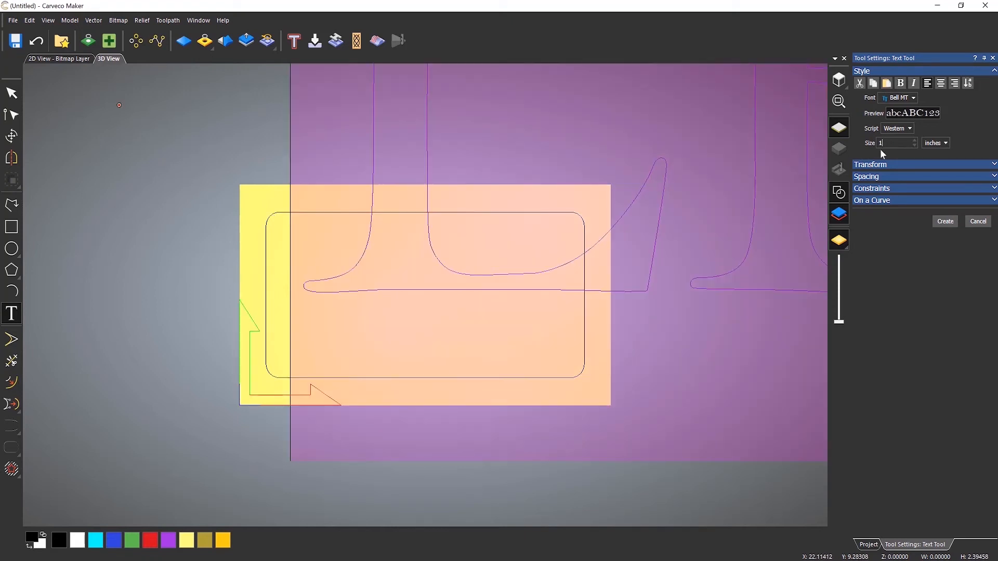
pyautogui.write('.')
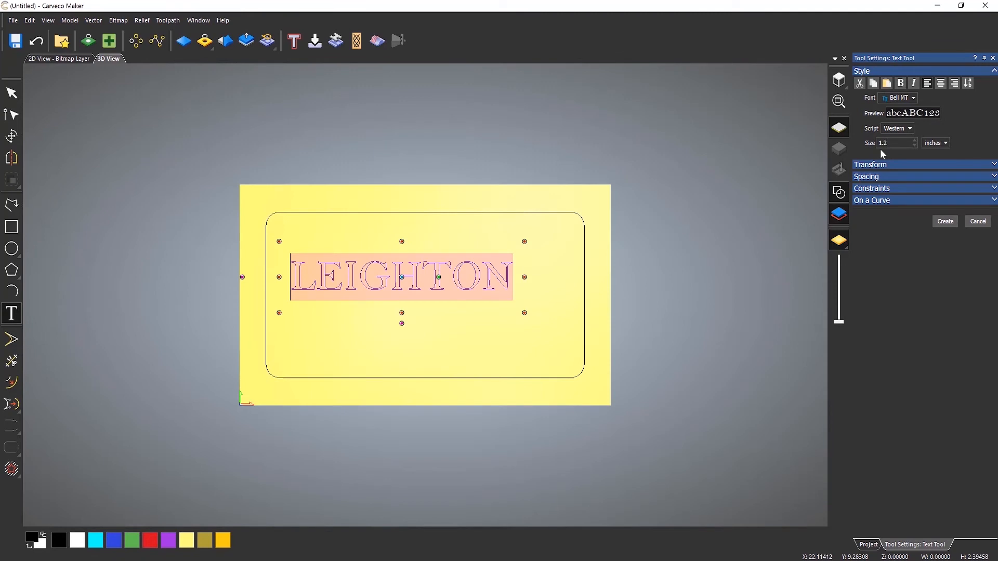
pyautogui.write('2')
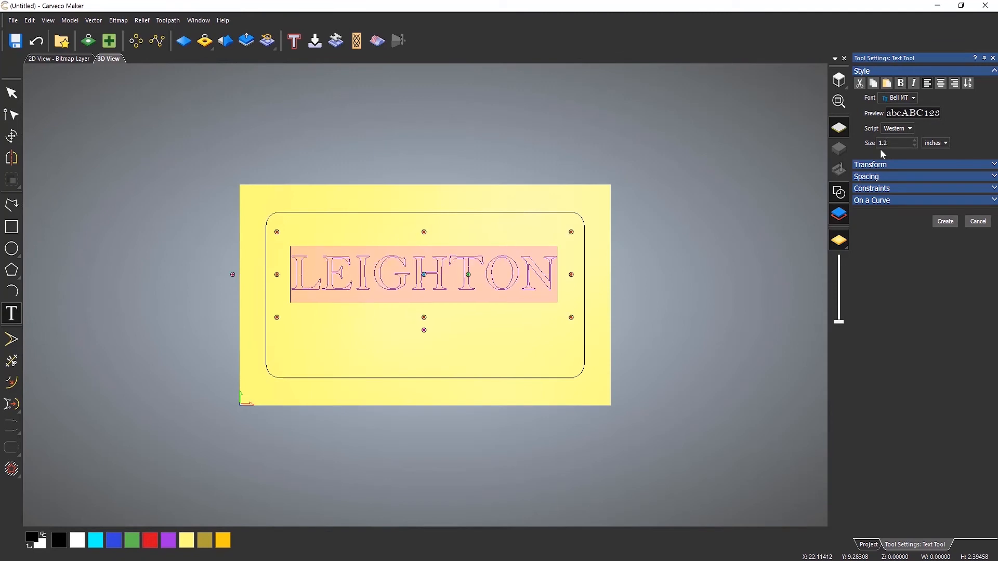
pyautogui.write('5')
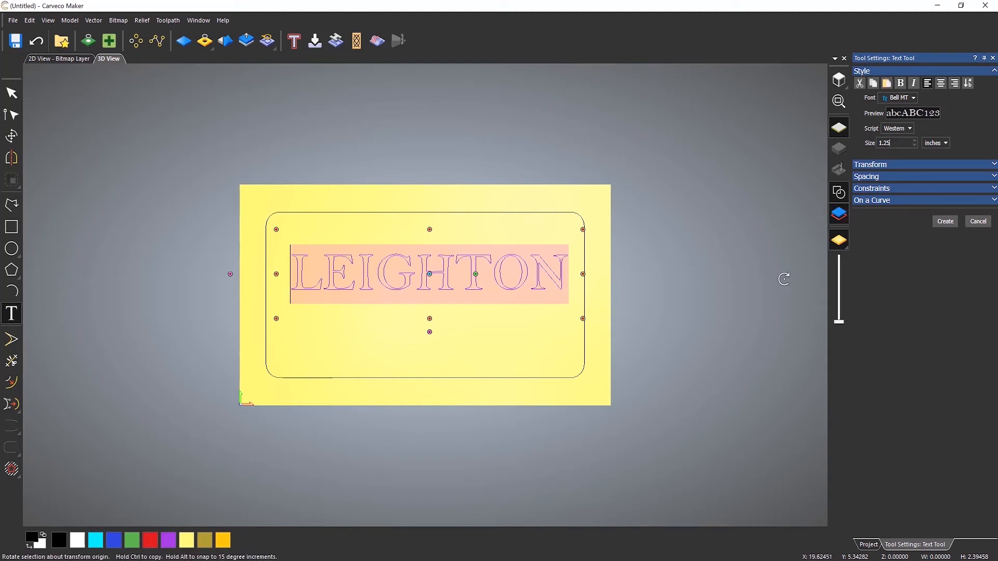
# Tighten the character spacing of the selected name to about -43% of space.
pyautogui.click(873, 179)
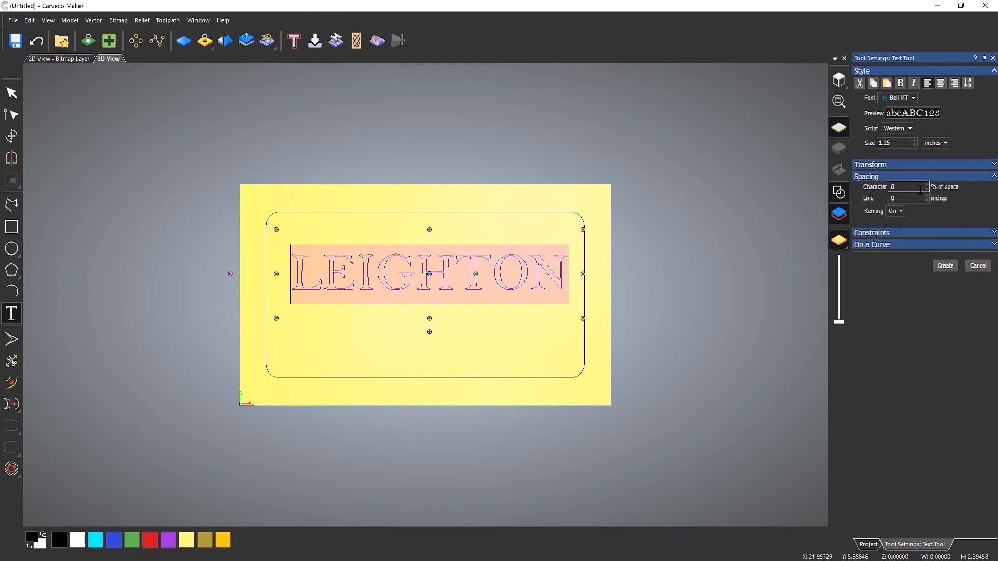
pyautogui.scroll(1, 432, 284)
pyautogui.scroll(3, 431, 270)
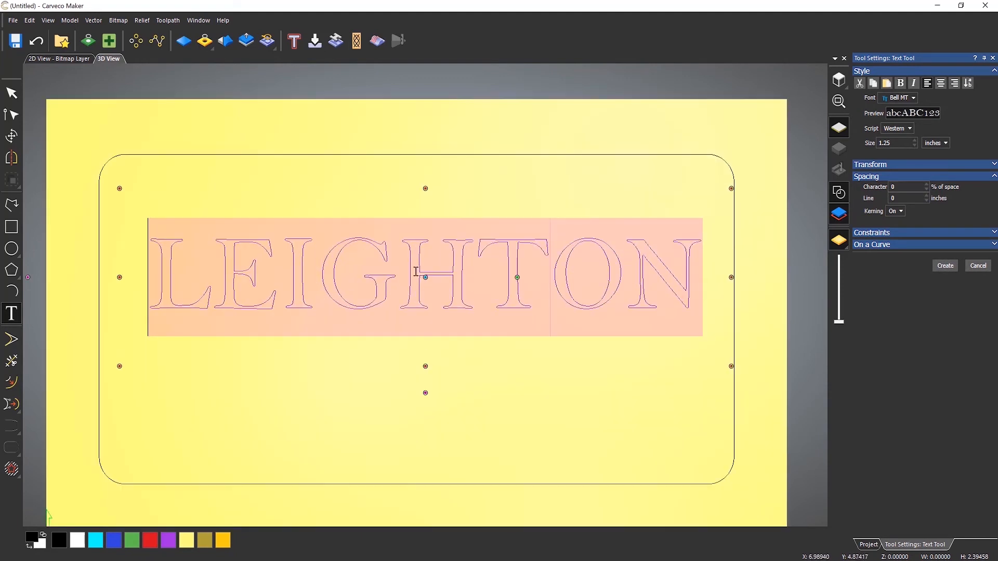
pyautogui.click(927, 189)
pyautogui.click(927, 190)
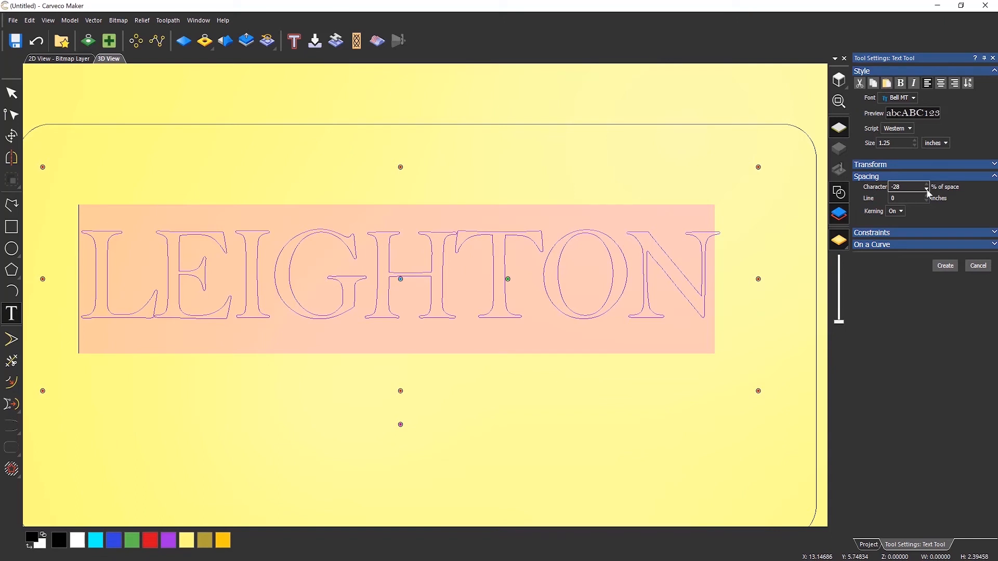
pyautogui.click(926, 190)
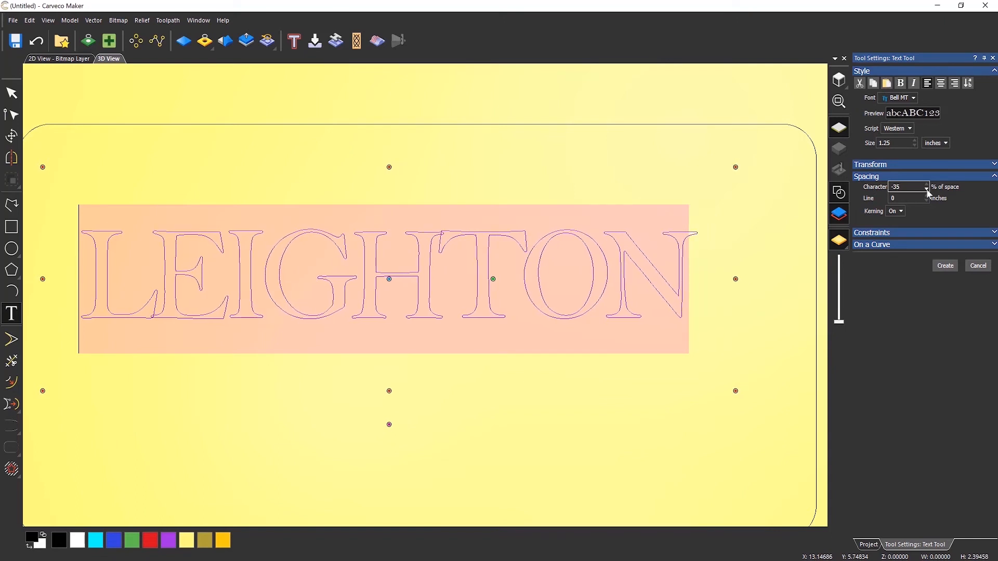
pyautogui.click(926, 190)
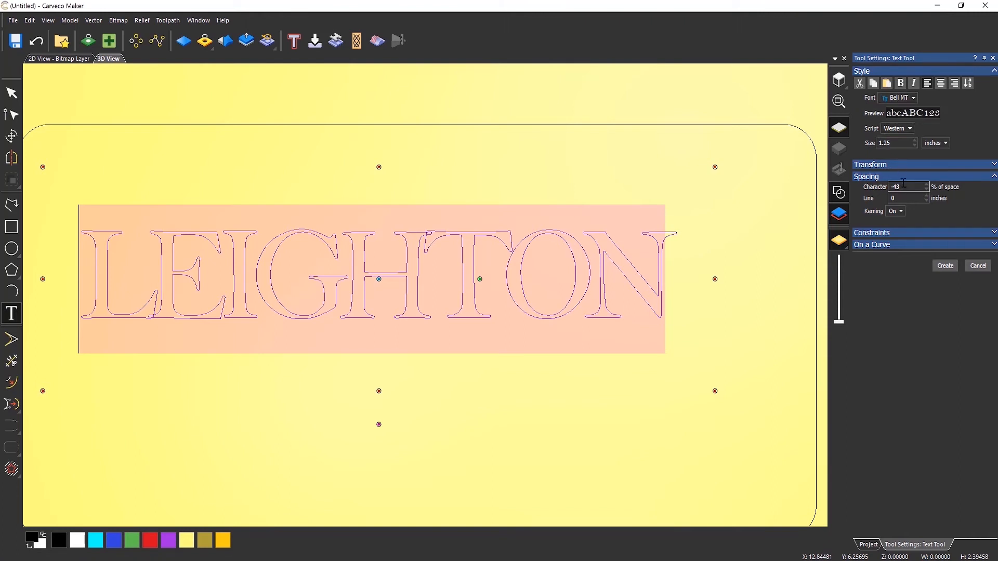
# Widen the selected name's character spacing to 10% of space.
pyautogui.moveTo(903, 185); pyautogui.dragTo(840, 191)
pyautogui.write('10')
pyautogui.press('Return')
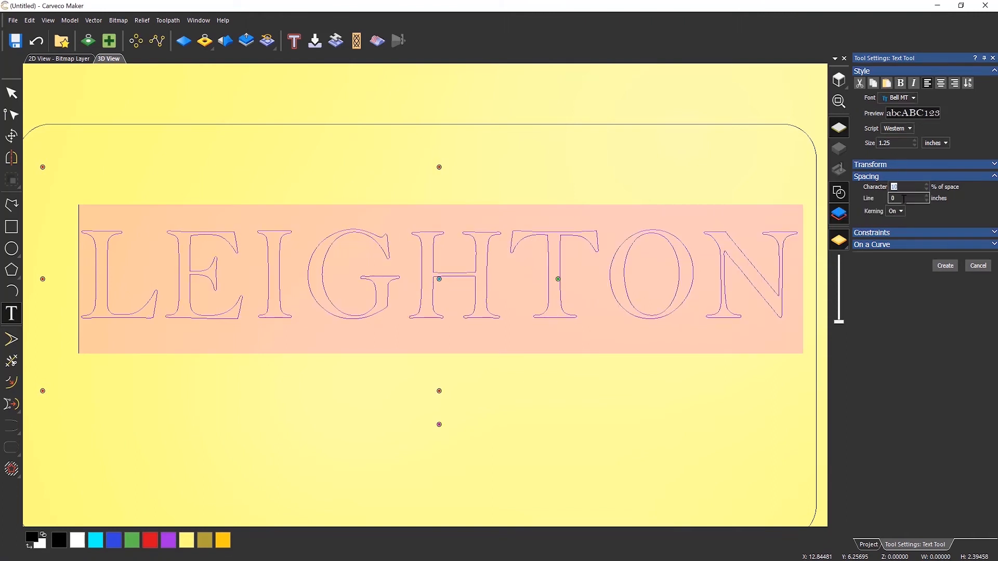
# Set the selected name's character spacing to -10% of space.
pyautogui.scroll(-3, 560, 321)
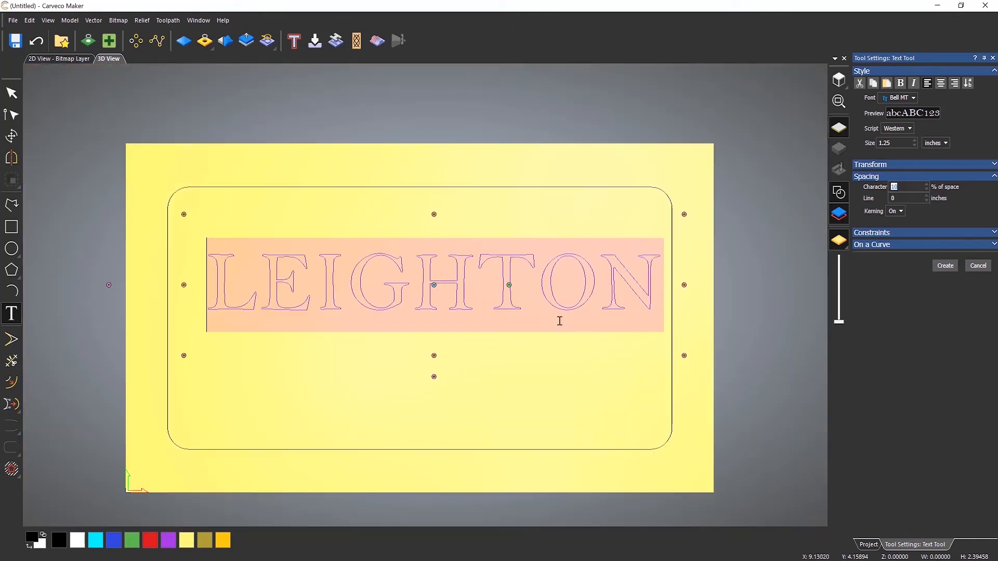
pyautogui.write('3')
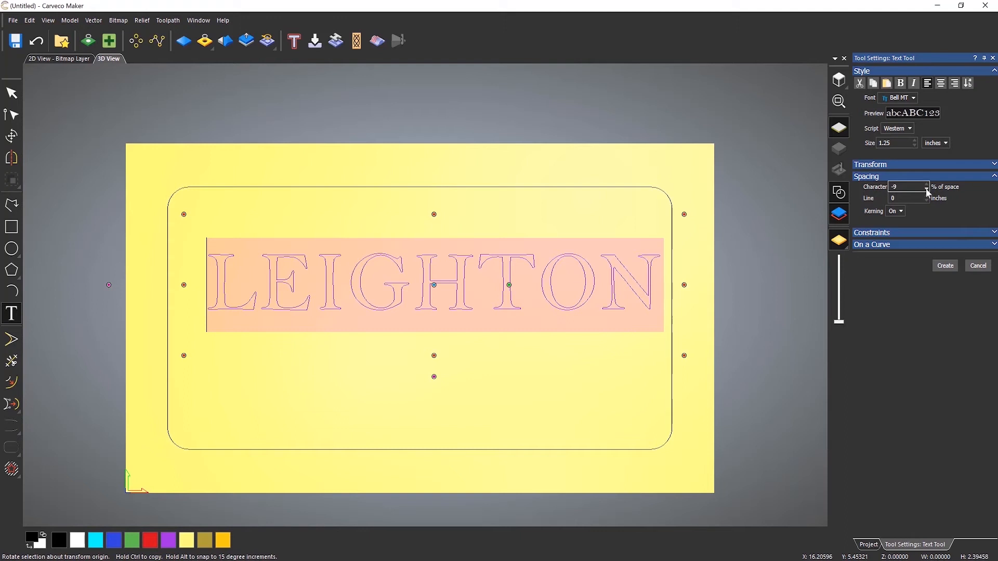
pyautogui.write('0')
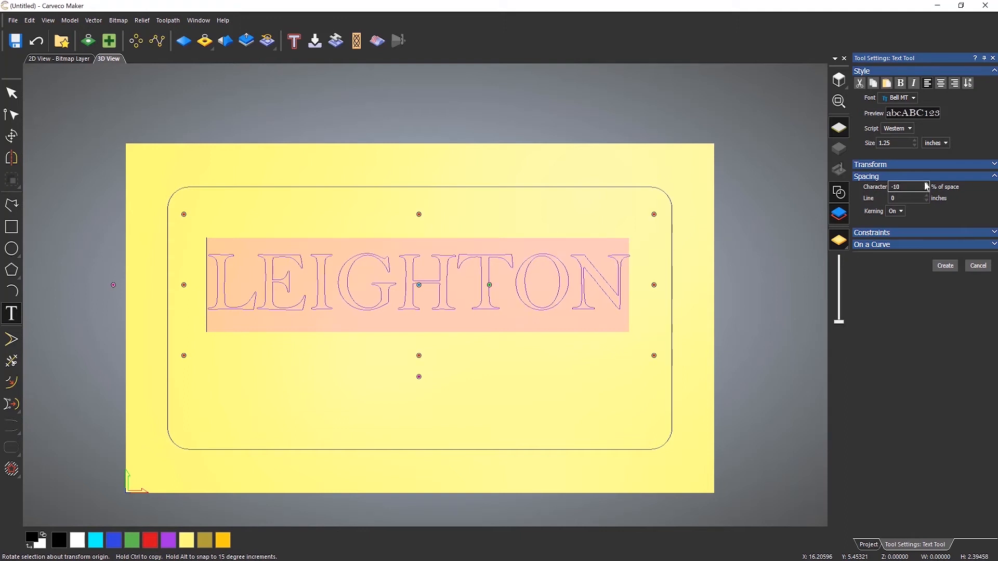
pyautogui.click(927, 184)
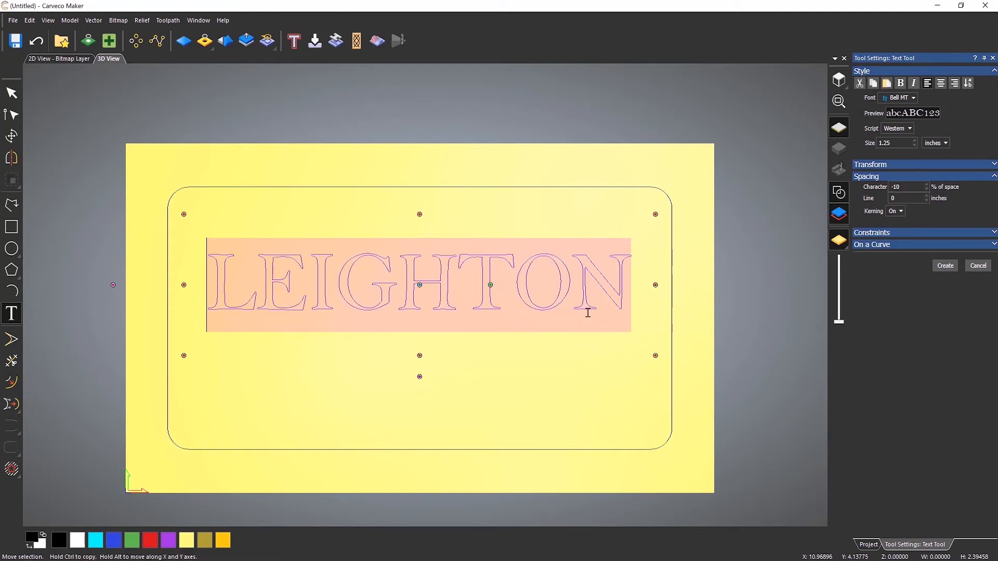
# Browse the available fonts for the selected name text.
pyautogui.click(913, 99)
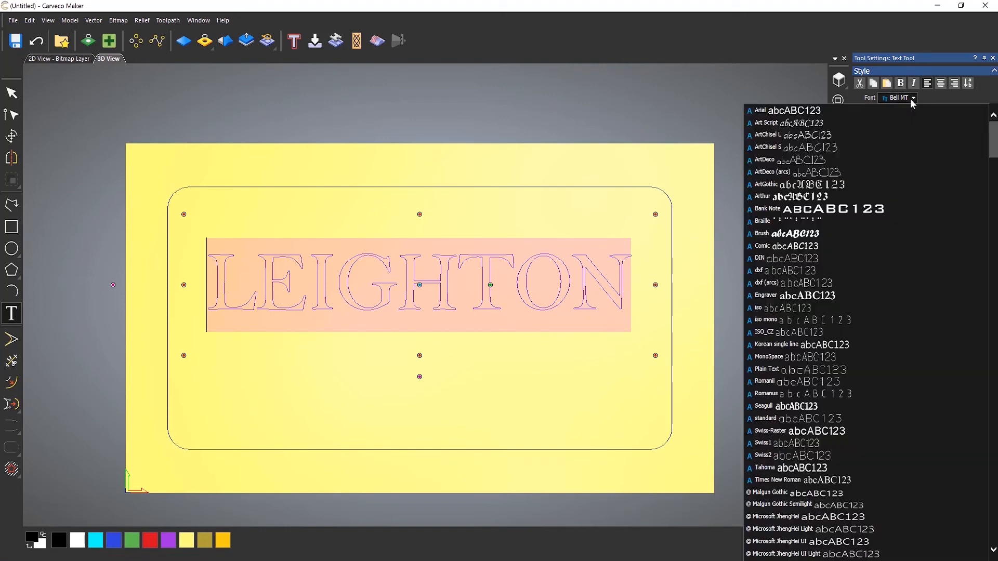
pyautogui.scroll(5, 813, 296)
pyautogui.scroll(-20, 818, 312)
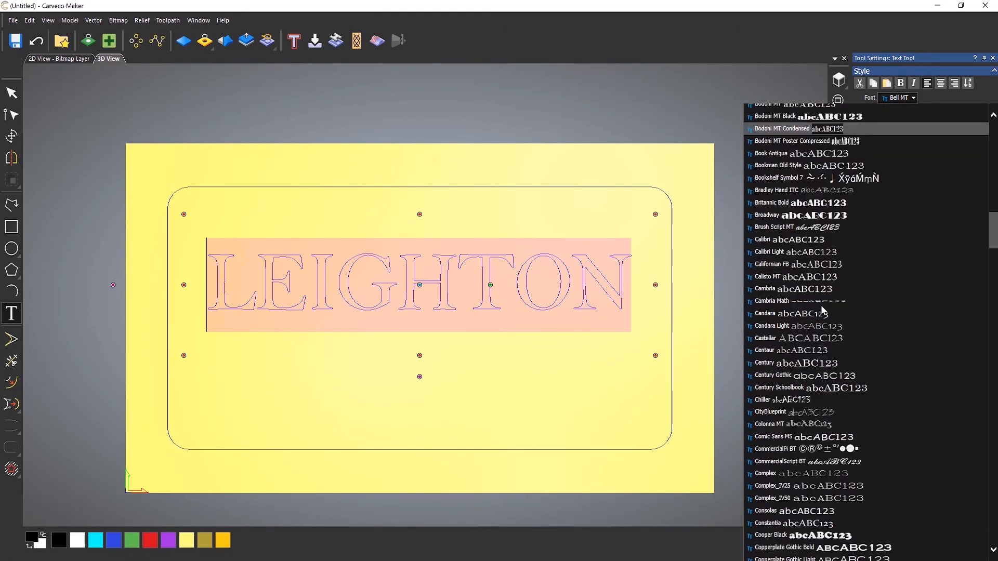
pyautogui.scroll(-9, 857, 296)
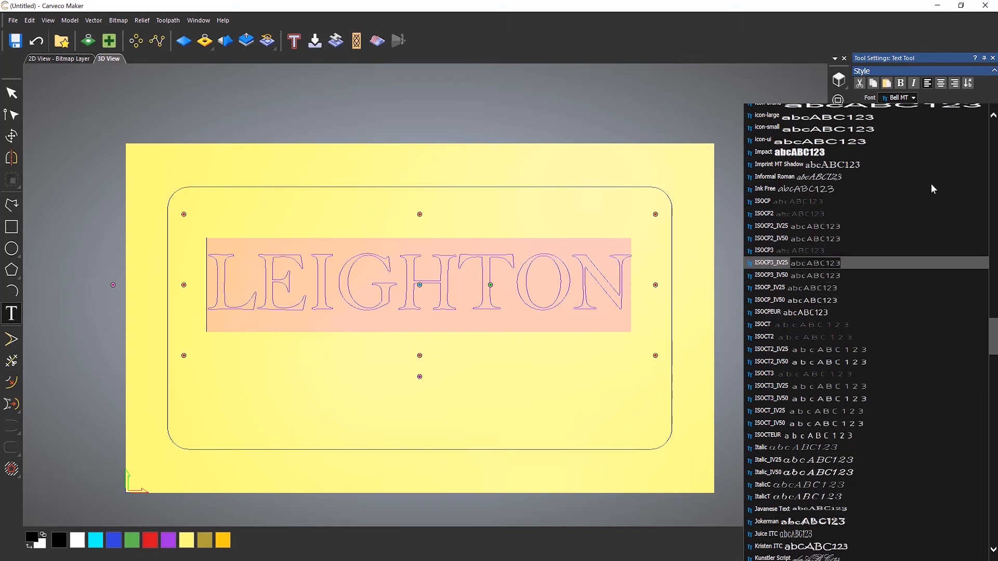
pyautogui.click(913, 99)
pyautogui.click(914, 100)
pyautogui.click(913, 99)
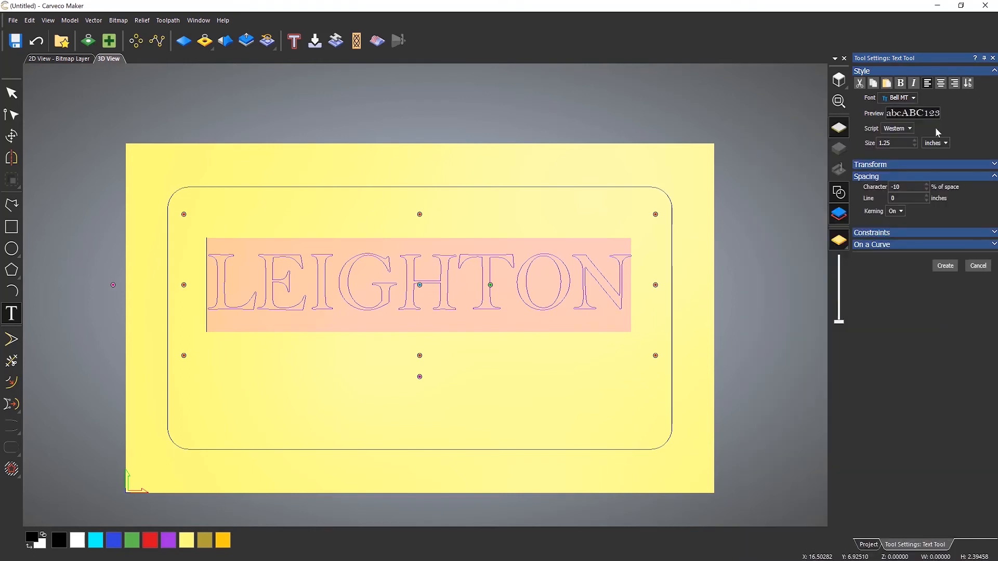
# Preview the selected name in successive fonts up to Californian FB, and return it to Bell MT.
pyautogui.press('Down')
pyautogui.press('Down')
pyautogui.press('Down')
pyautogui.press('Down')
pyautogui.press('Down')
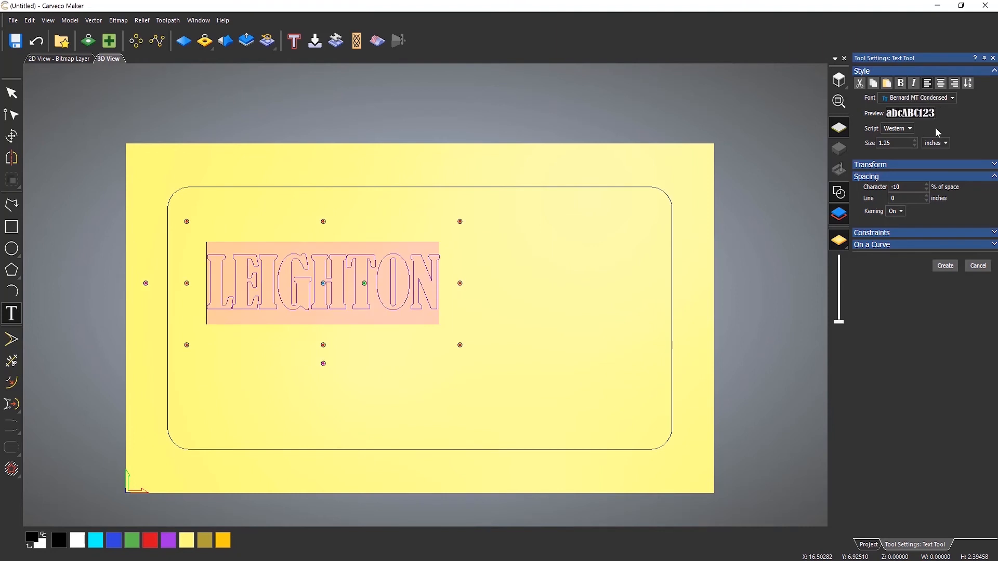
pyautogui.press('Down')
pyautogui.press('Down')
pyautogui.press('Down')
pyautogui.press('Down')
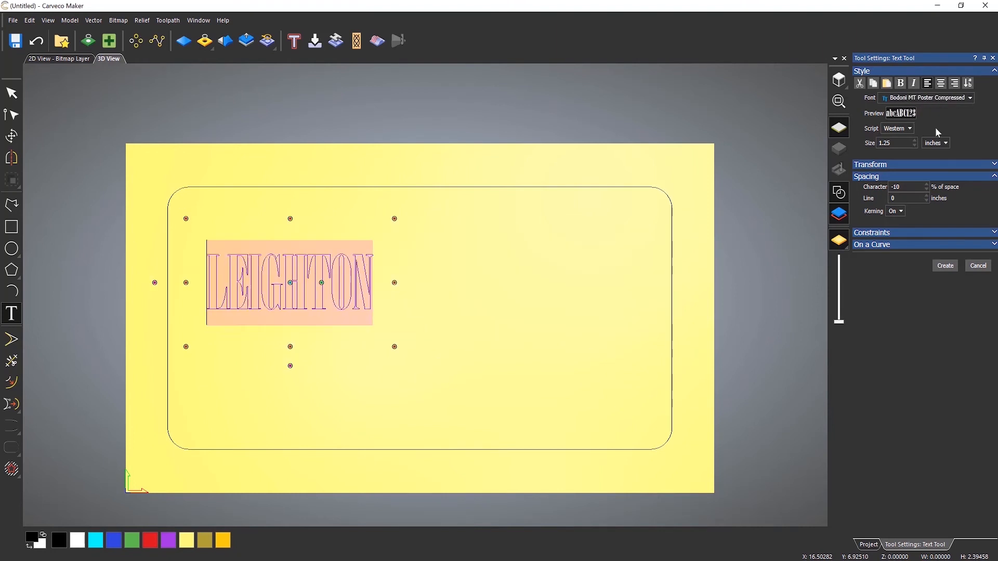
pyautogui.press('Down')
pyautogui.press('Down')
pyautogui.press('Down')
pyautogui.press('Down')
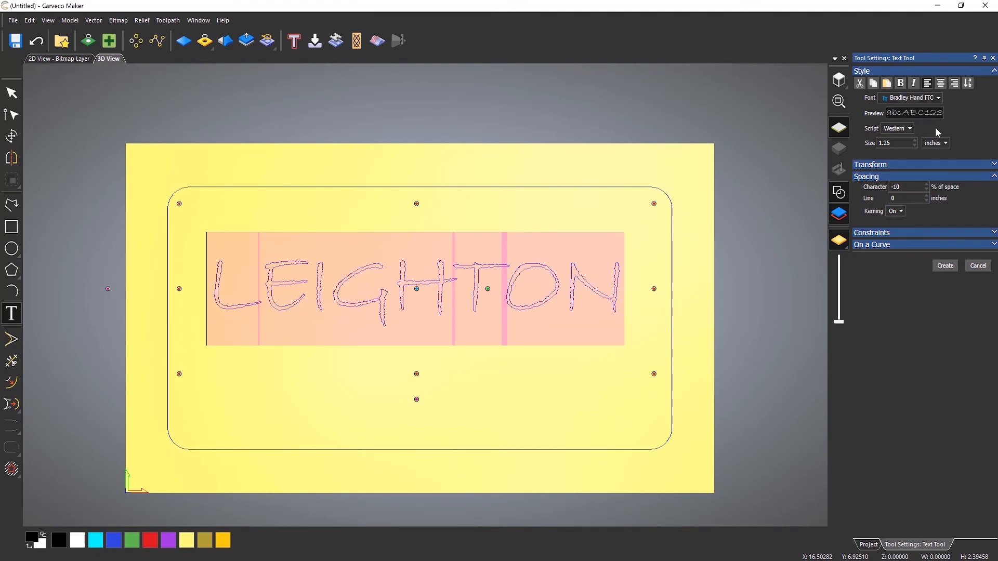
pyautogui.press('Down')
pyautogui.press('Down')
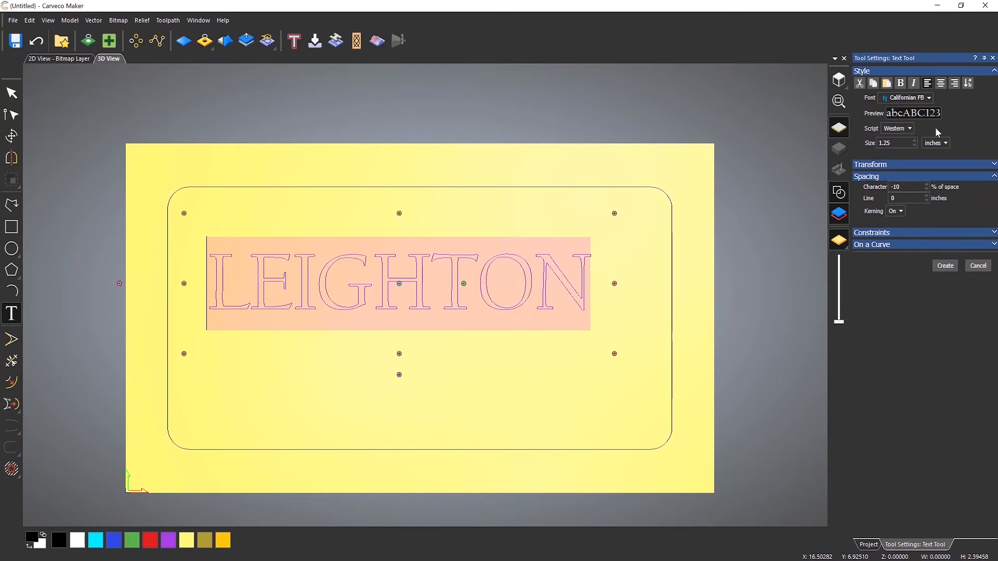
pyautogui.press('Up')
pyautogui.press('Up')
pyautogui.press('Up')
pyautogui.press('Up')
pyautogui.press('Up')
pyautogui.press('Up')
pyautogui.press('Up')
pyautogui.press('Up')
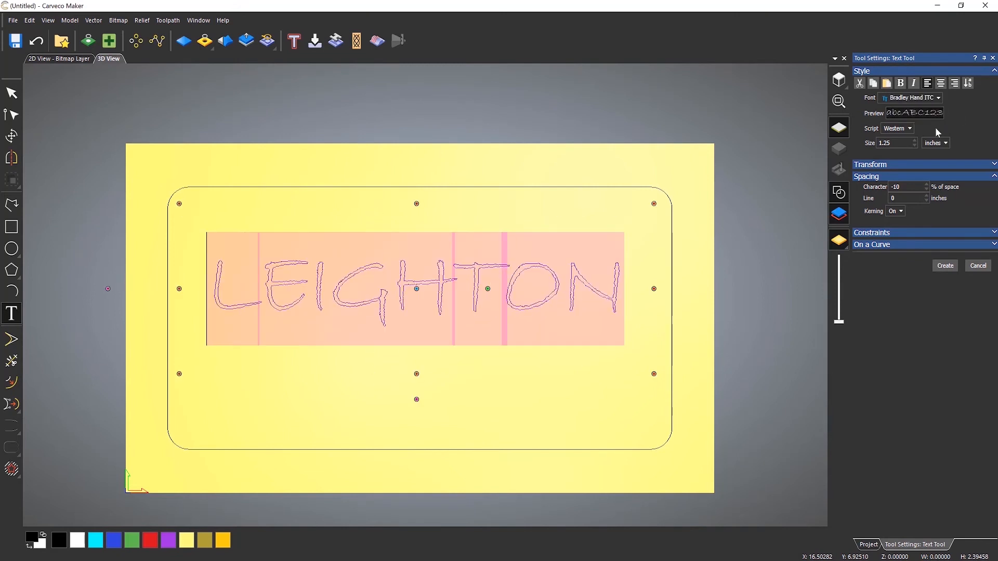
pyautogui.press('Up')
pyautogui.press('Up')
pyautogui.press('Up')
pyautogui.press('Up')
pyautogui.press('Up')
pyautogui.press('Up')
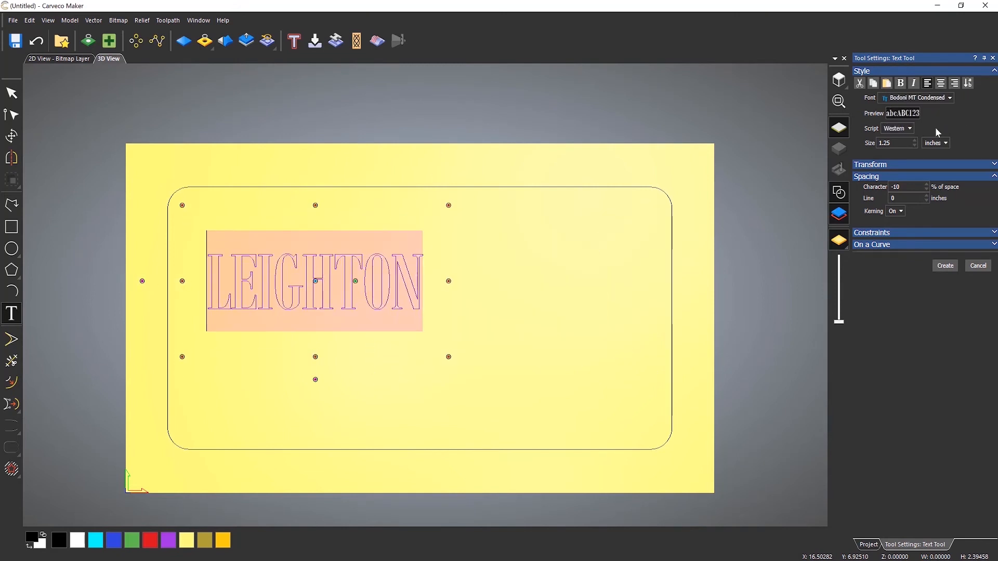
pyautogui.press('Up')
pyautogui.press('Up')
pyautogui.press('Up')
pyautogui.press('Up')
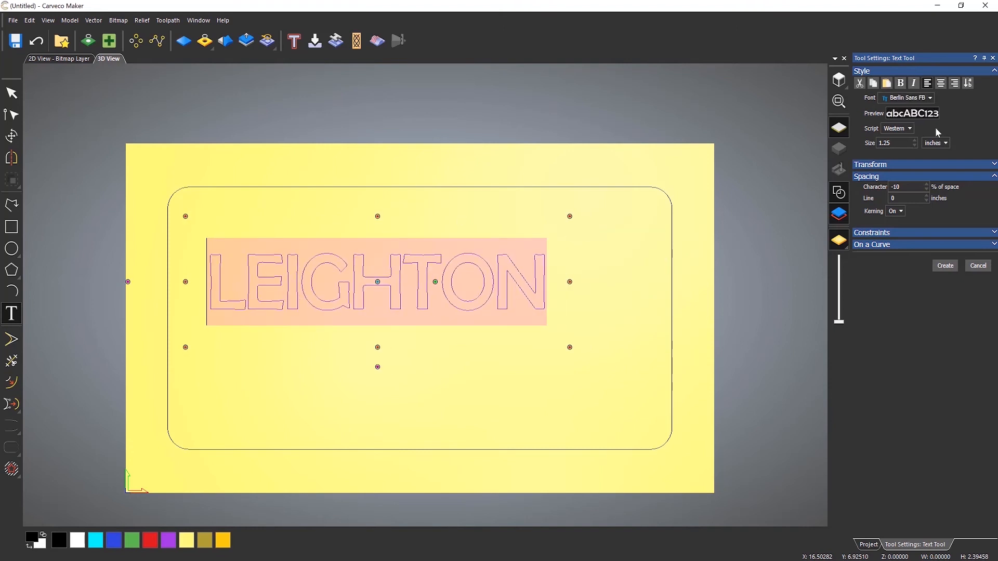
pyautogui.press('Down')
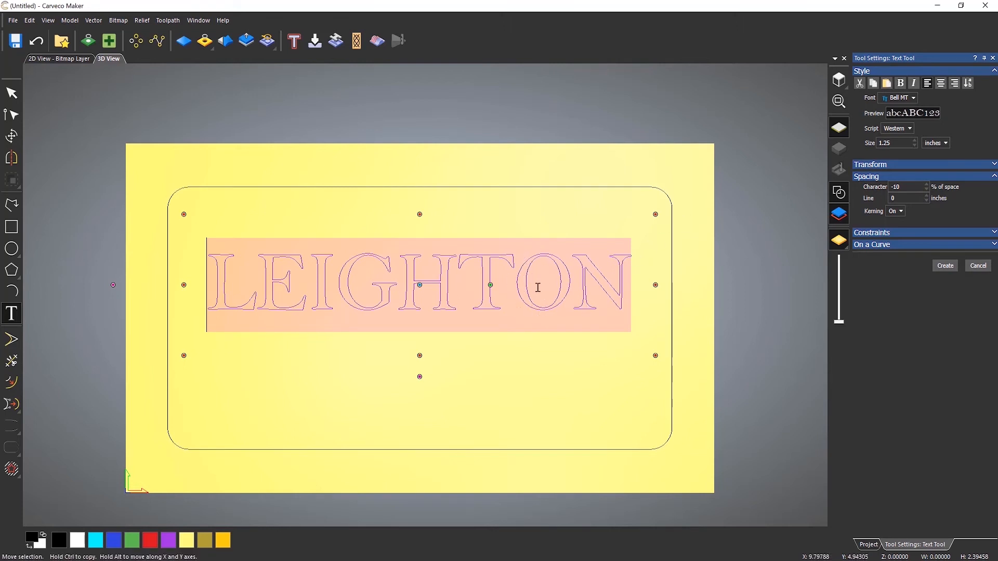
# Create the name text in Bell MT and centre it in the model.
pyautogui.click(945, 265)
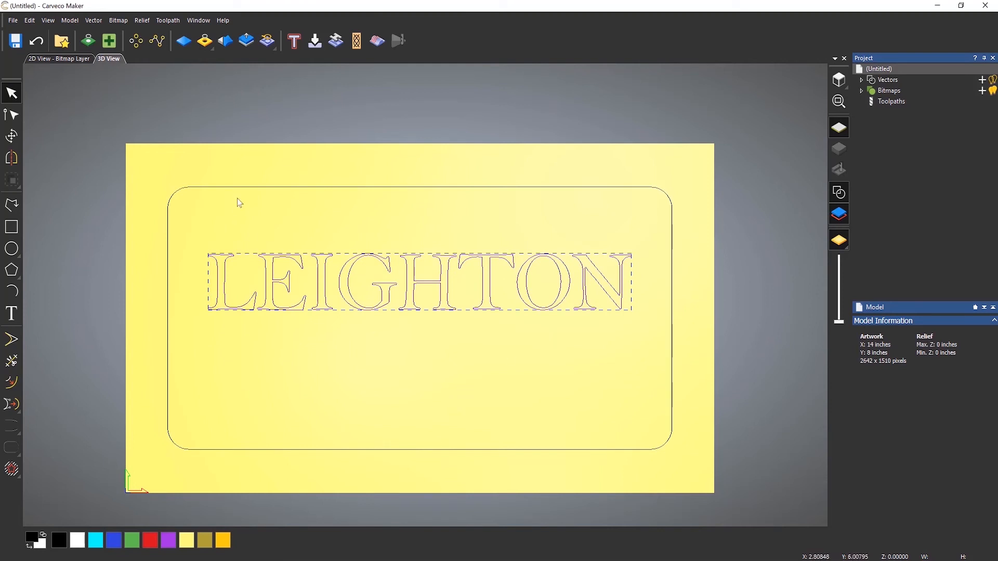
pyautogui.click(95, 21)
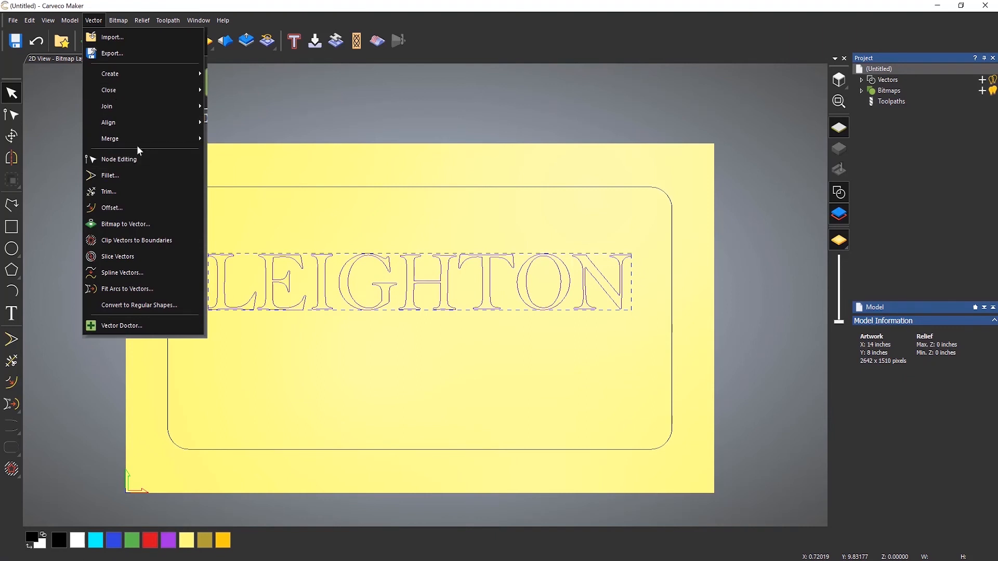
pyautogui.moveTo(149, 123)
pyautogui.click(267, 236)
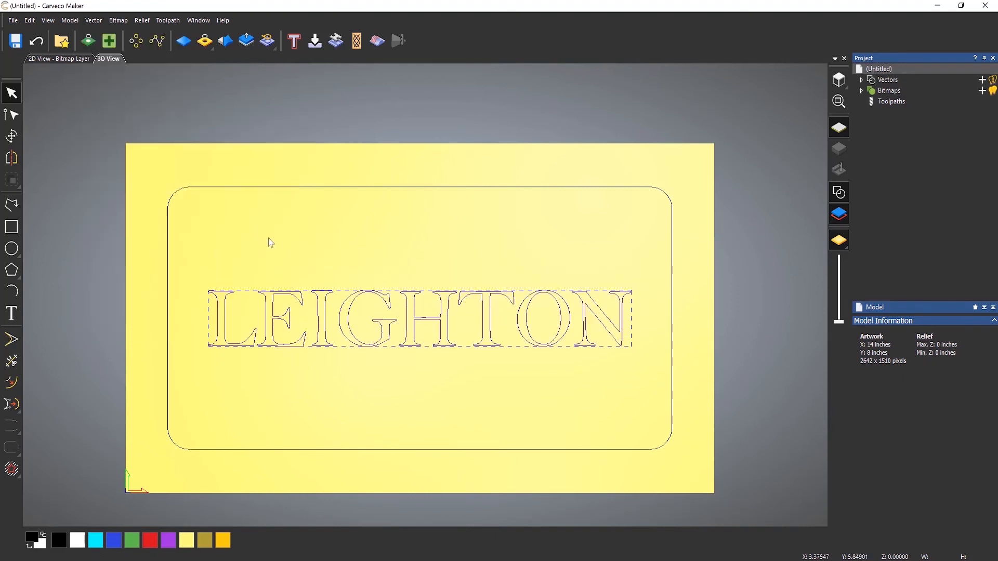
pyautogui.click(410, 406)
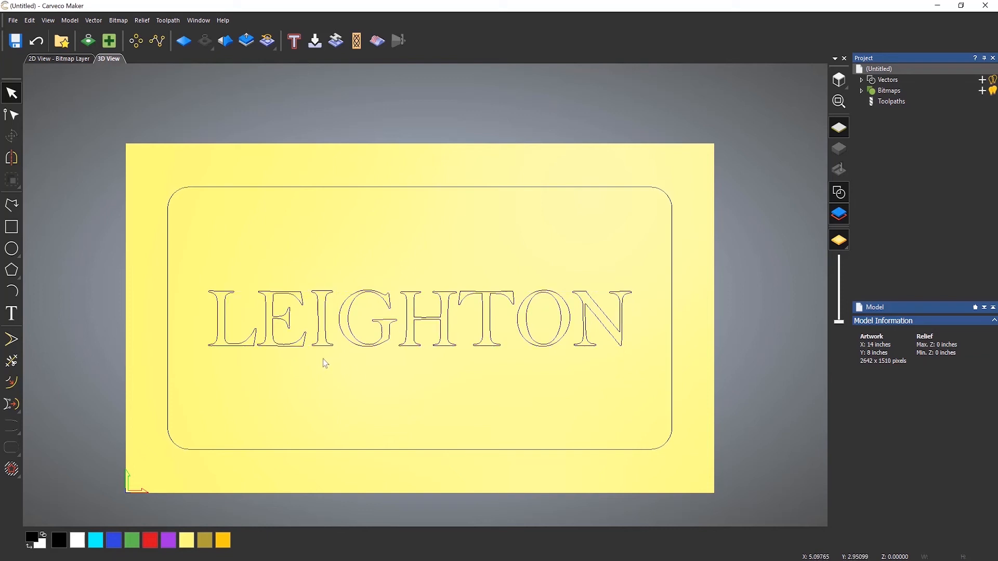
pyautogui.click(246, 346)
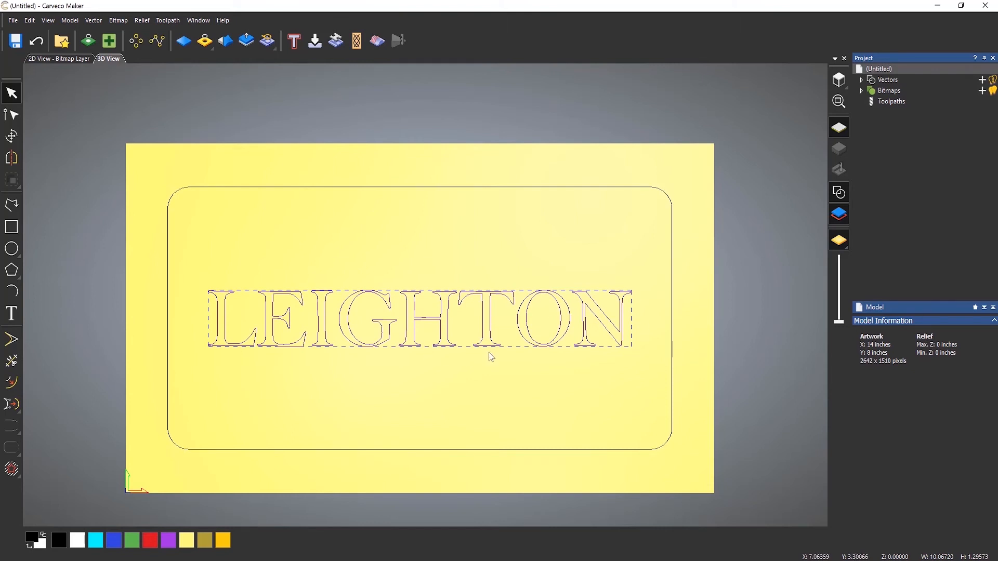
pyautogui.click(411, 372)
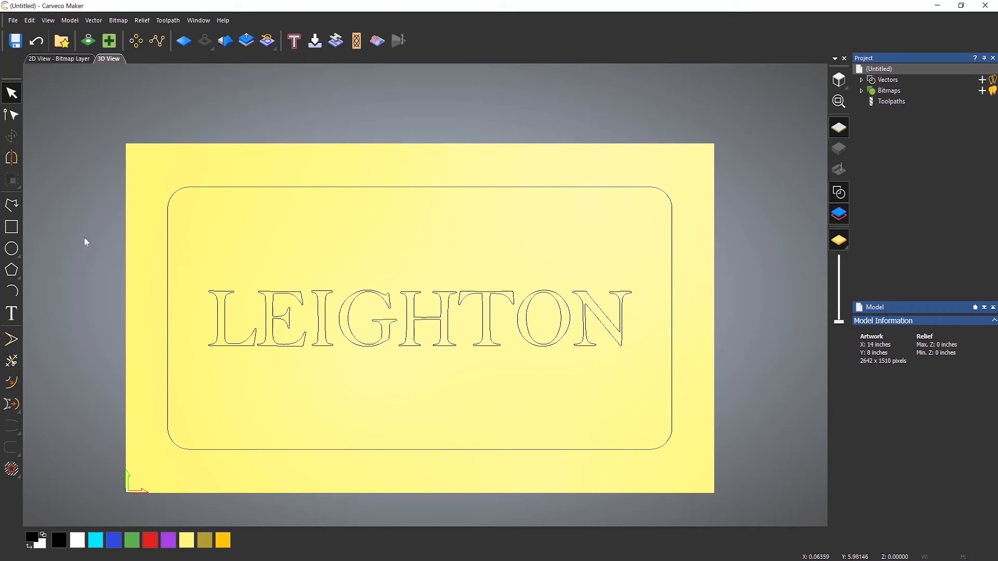
# Create a circle with a 0.25 inch radius above the name, centred at about X 6.39, Y 5.85 inches.
pyautogui.click(12, 249)
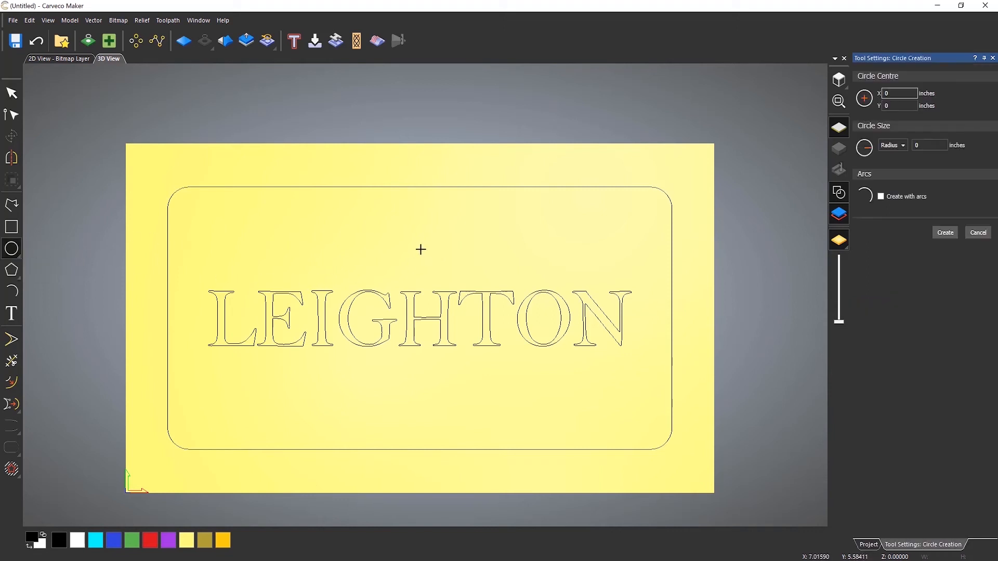
pyautogui.click(393, 238)
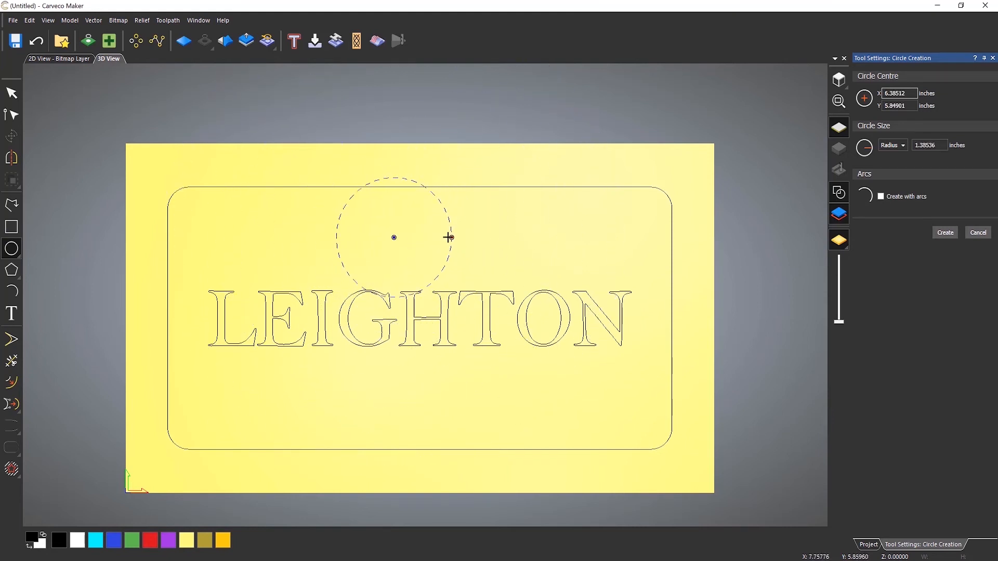
pyautogui.click(447, 238)
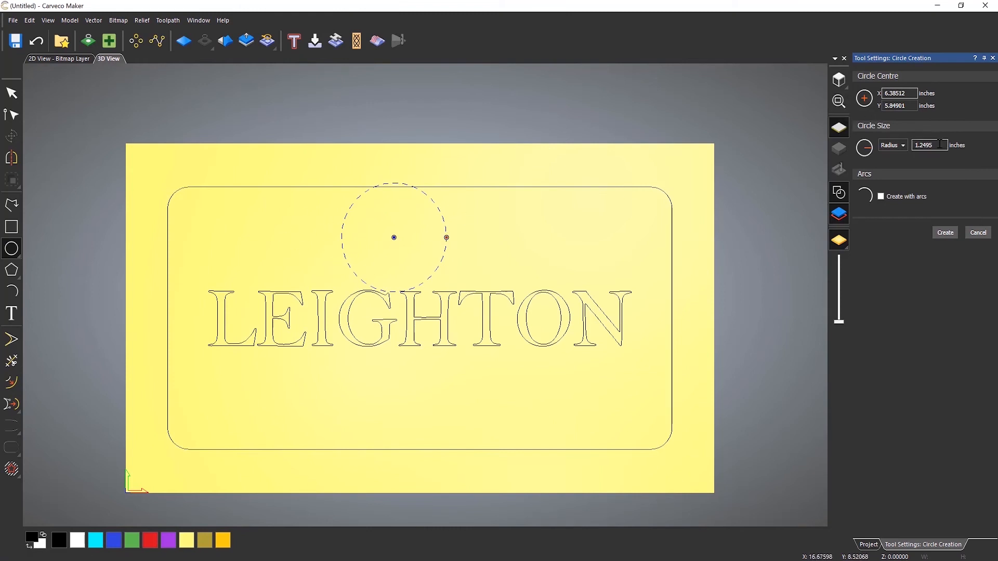
pyautogui.moveTo(940, 145); pyautogui.dragTo(898, 146)
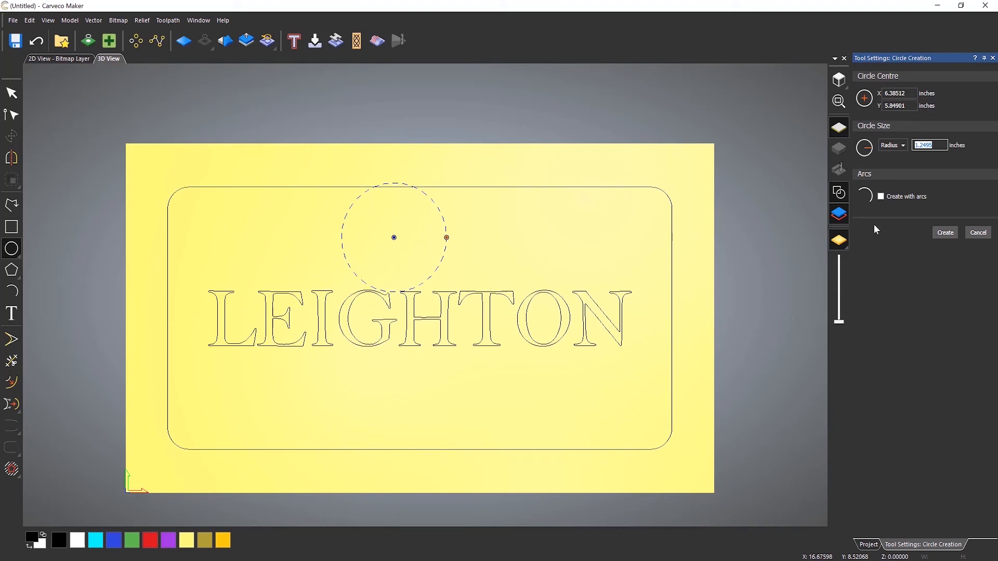
pyautogui.write('0.25')
pyautogui.click(948, 233)
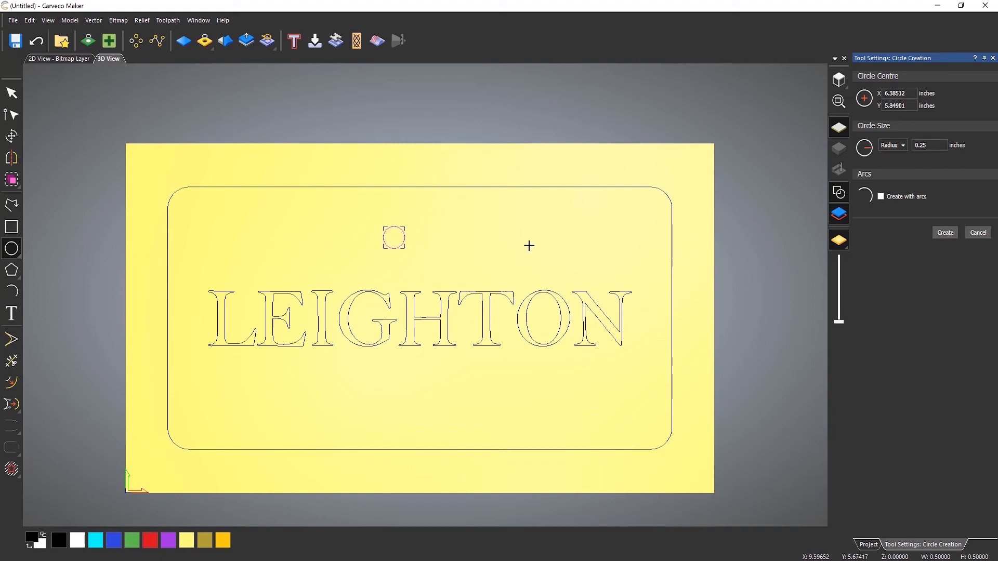
pyautogui.press('Escape')
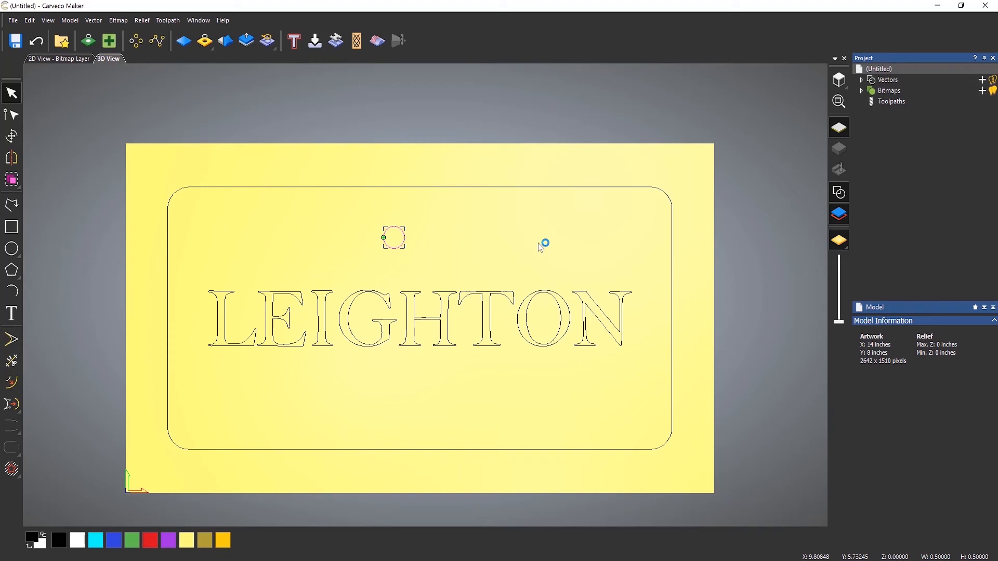
# Centre the small circle in the model.
pyautogui.click(94, 21)
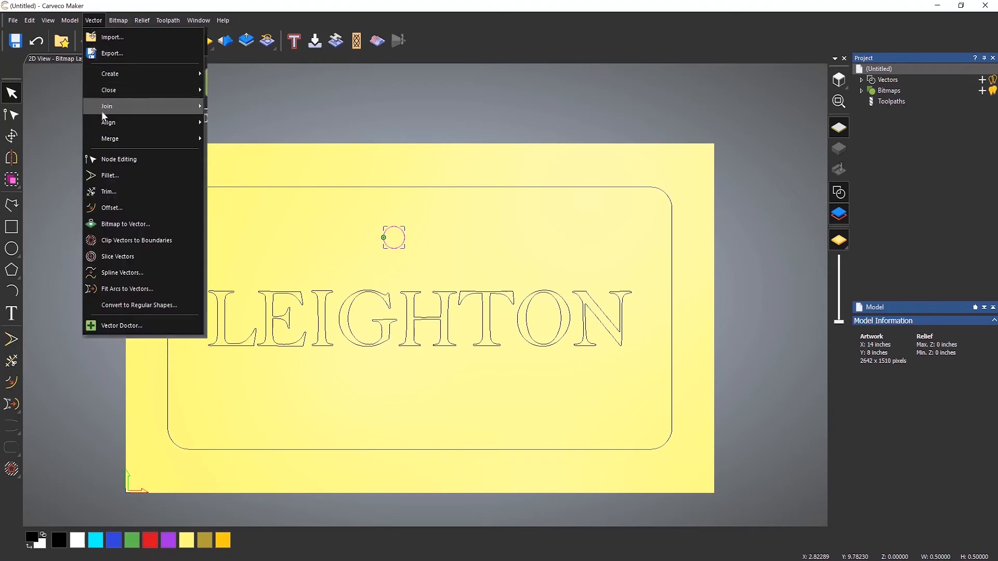
pyautogui.moveTo(141, 122)
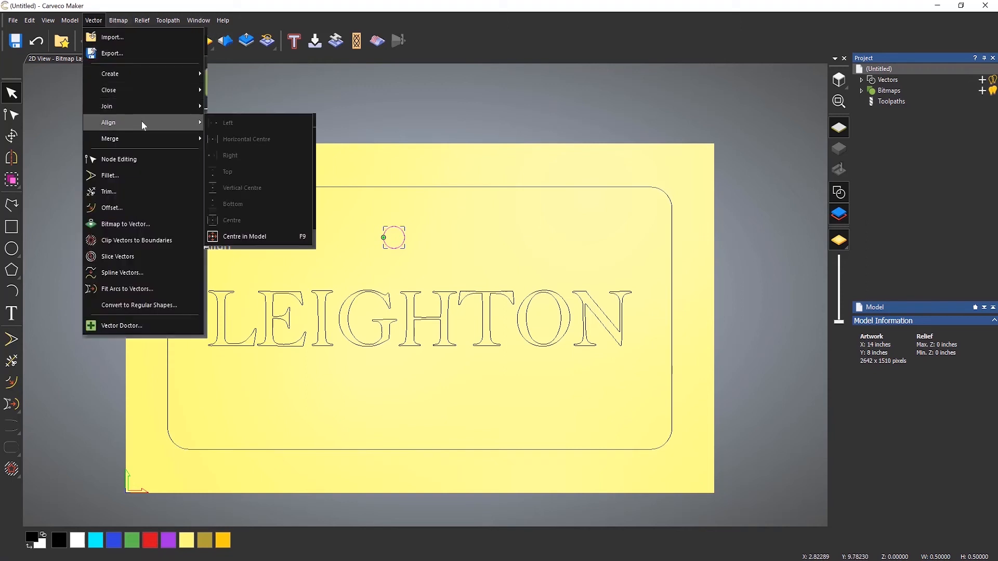
pyautogui.click(256, 237)
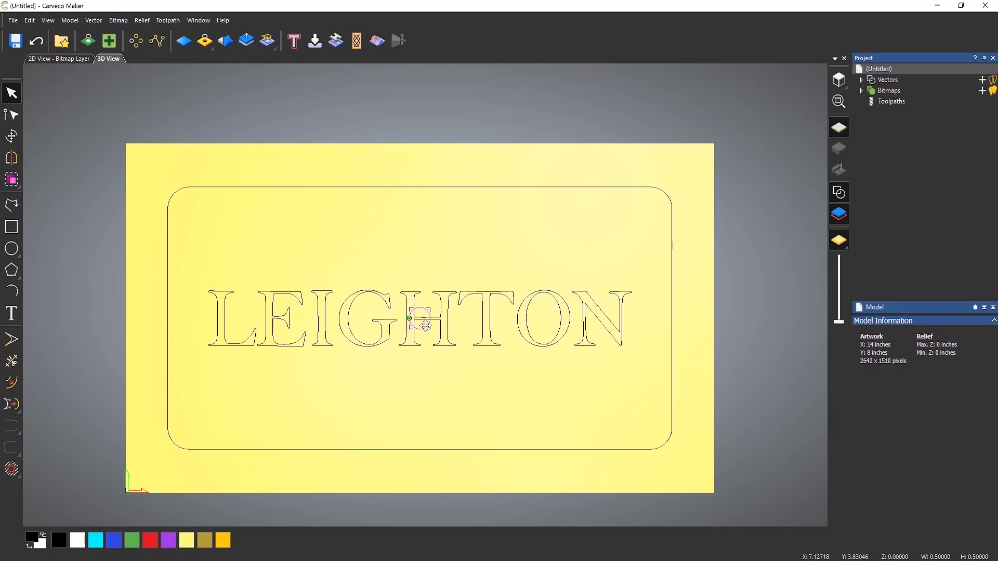
# Move the circle horizontally into the gap between the border's left edge and the name, and nudge it right towards the first letter.
pyautogui.moveTo(425, 326); pyautogui.dragTo(189, 371)
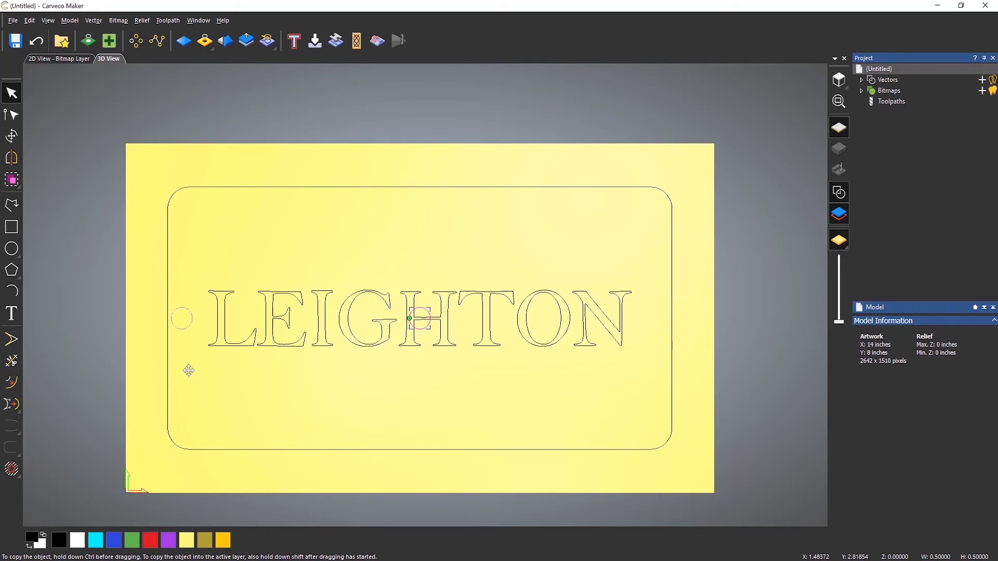
pyautogui.moveTo(188, 371); pyautogui.dragTo(188, 371)
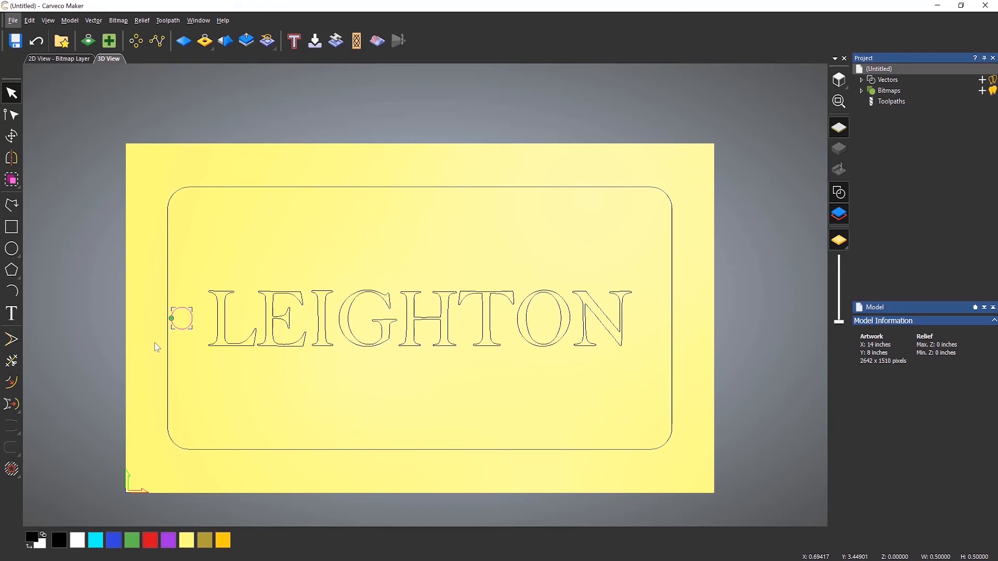
pyautogui.click(230, 218)
pyautogui.press('Right')
pyautogui.press('Right')
pyautogui.press('Right')
pyautogui.press('Right')
pyautogui.press('Right')
pyautogui.press('Right')
pyautogui.press('Right')
pyautogui.press('Right')
pyautogui.press('Right')
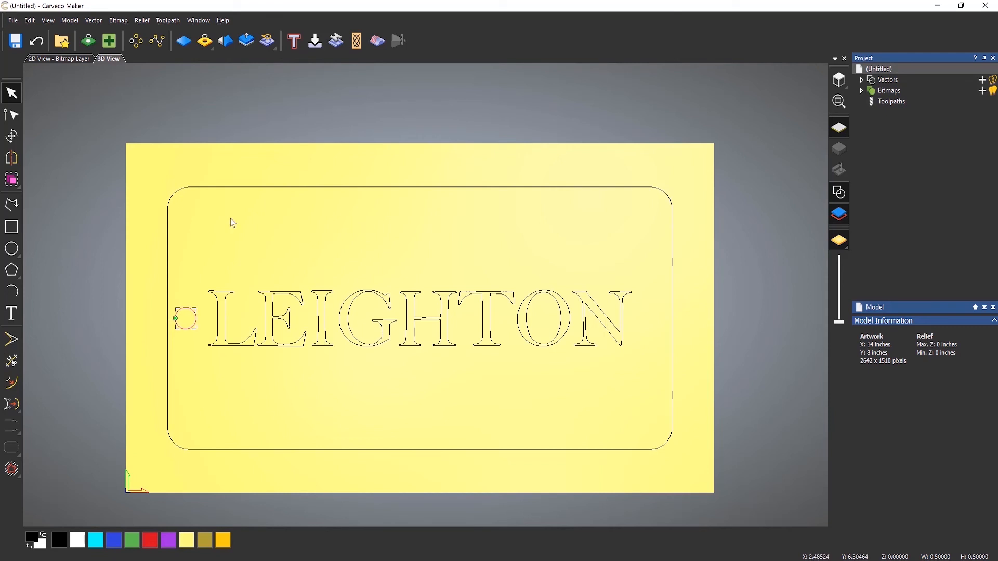
pyautogui.press('Right')
pyautogui.press('Right')
# Mirror the circle horizontally across the model, keeping a copy of the original, and clear the selection.
pyautogui.click(13, 158)
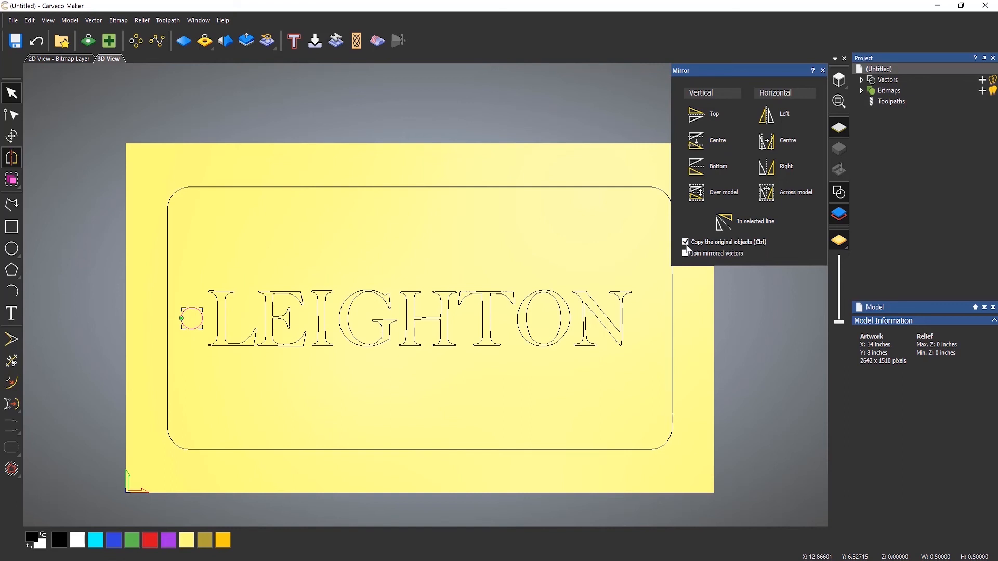
pyautogui.click(774, 189)
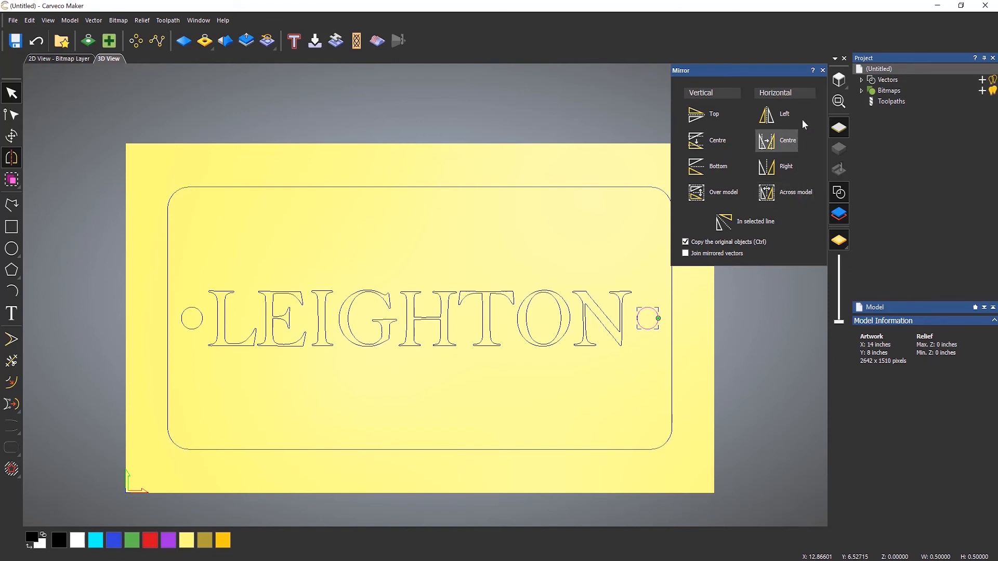
pyautogui.click(822, 70)
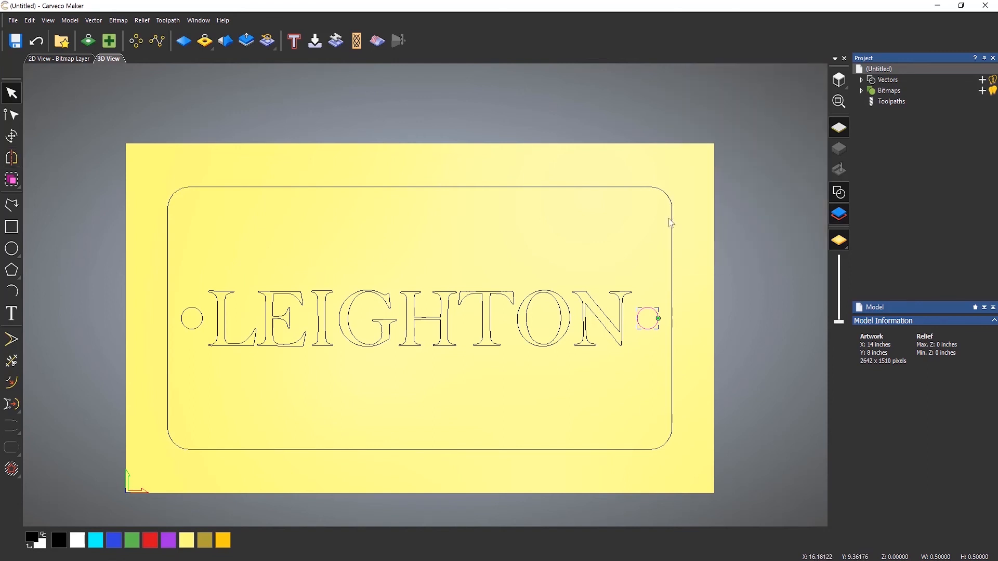
pyautogui.click(513, 249)
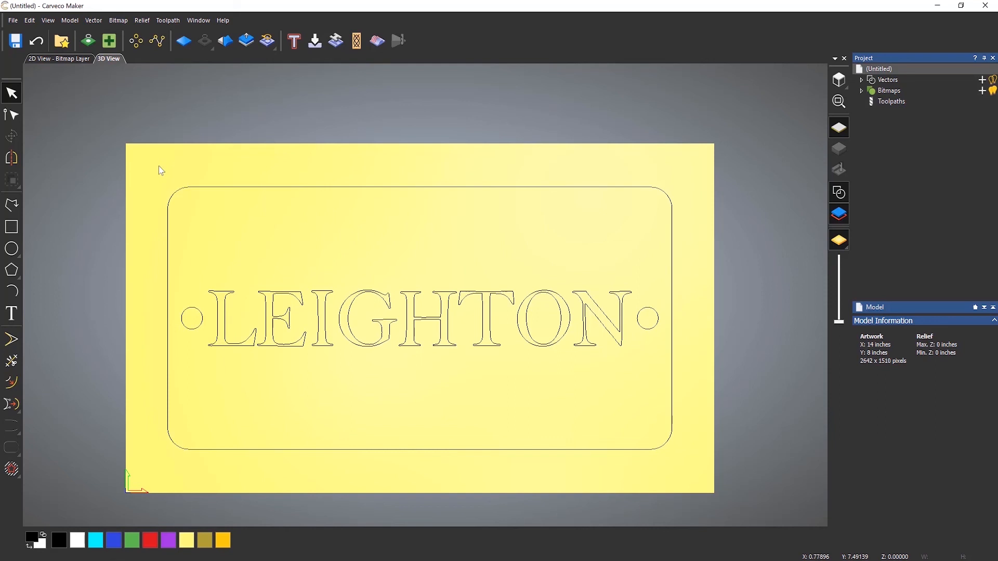
# Select the rounded border, the name text and both circles together as a multiple selection, and clear the selection.
pyautogui.click(171, 196)
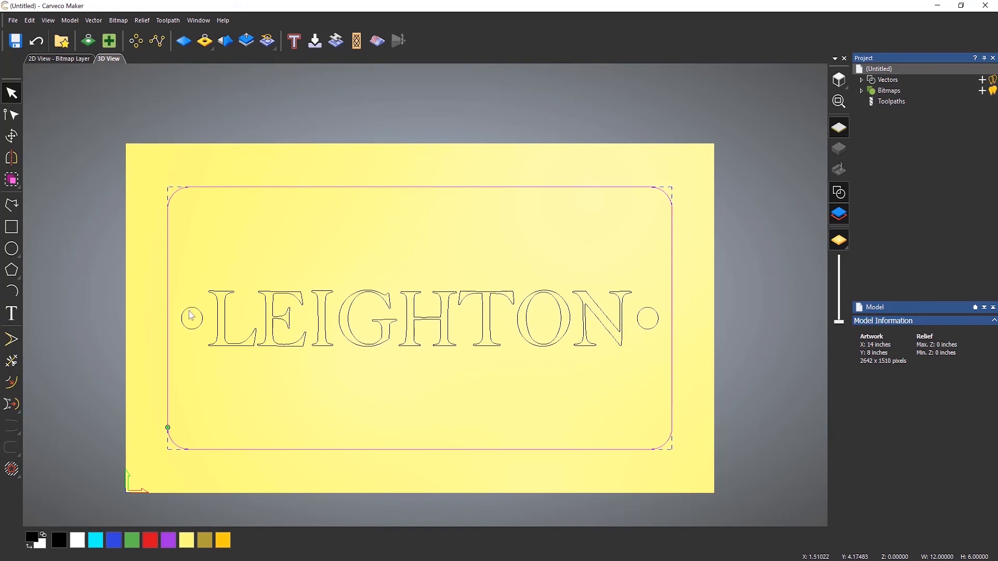
pyautogui.keyDown('shift'); pyautogui.click(220, 303); pyautogui.keyUp('shift')
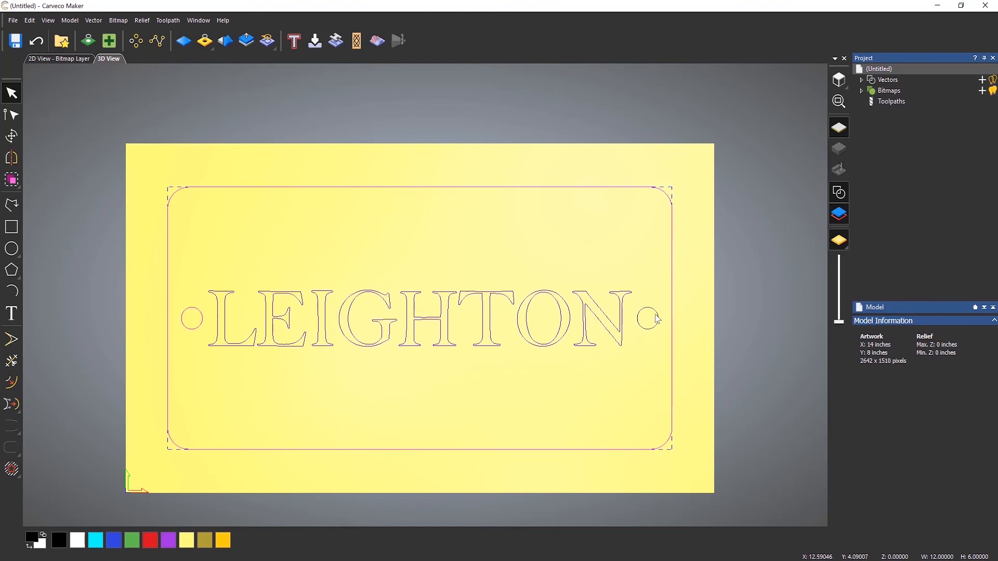
pyautogui.click(498, 413)
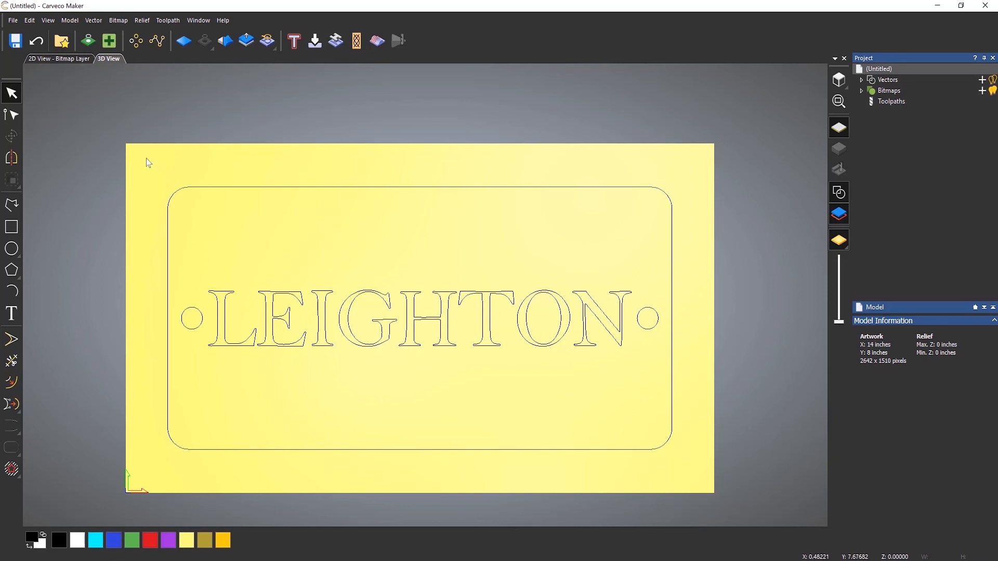
# Try left-to-right selection boxes, enclosing the whole design and also cutting through the border and right circle, and clear each selection.
pyautogui.moveTo(147, 159); pyautogui.dragTo(725, 469)
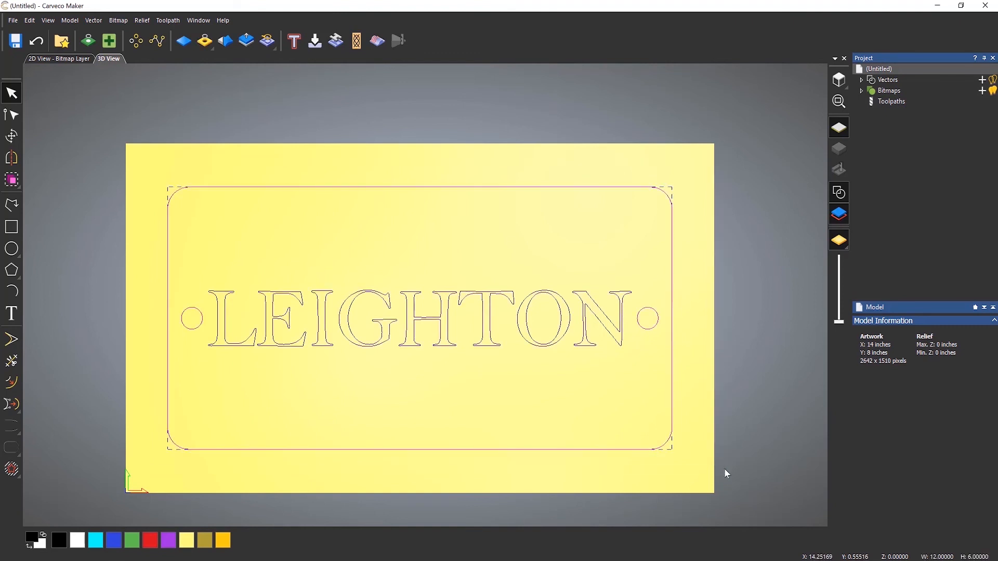
pyautogui.click(160, 196)
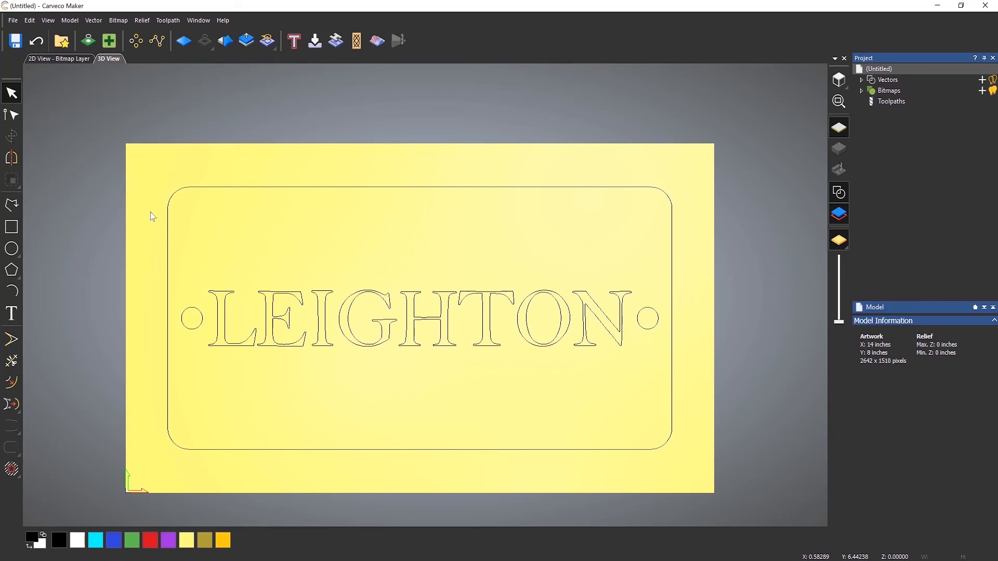
pyautogui.moveTo(150, 212); pyautogui.dragTo(653, 409)
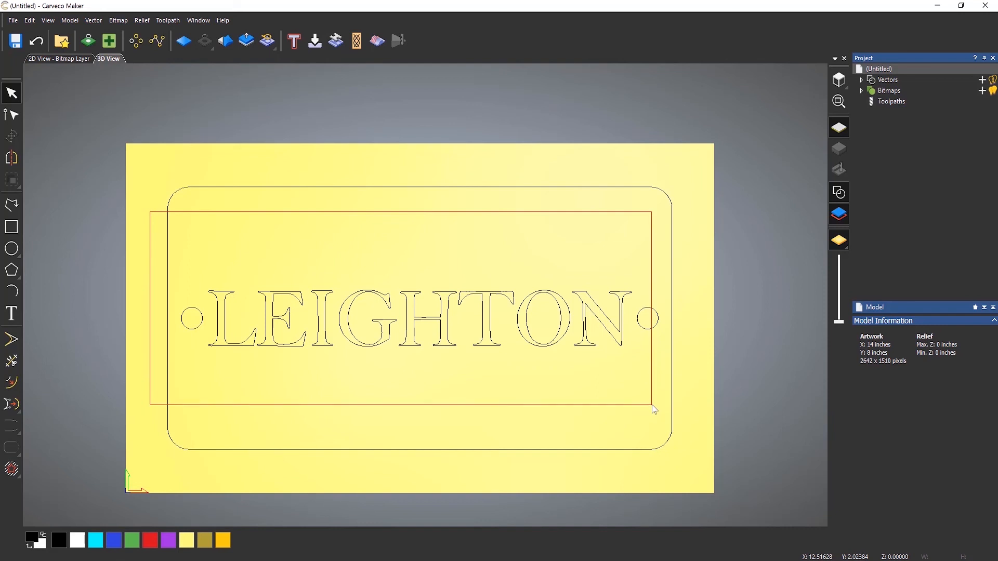
pyautogui.moveTo(654, 409); pyautogui.dragTo(648, 413)
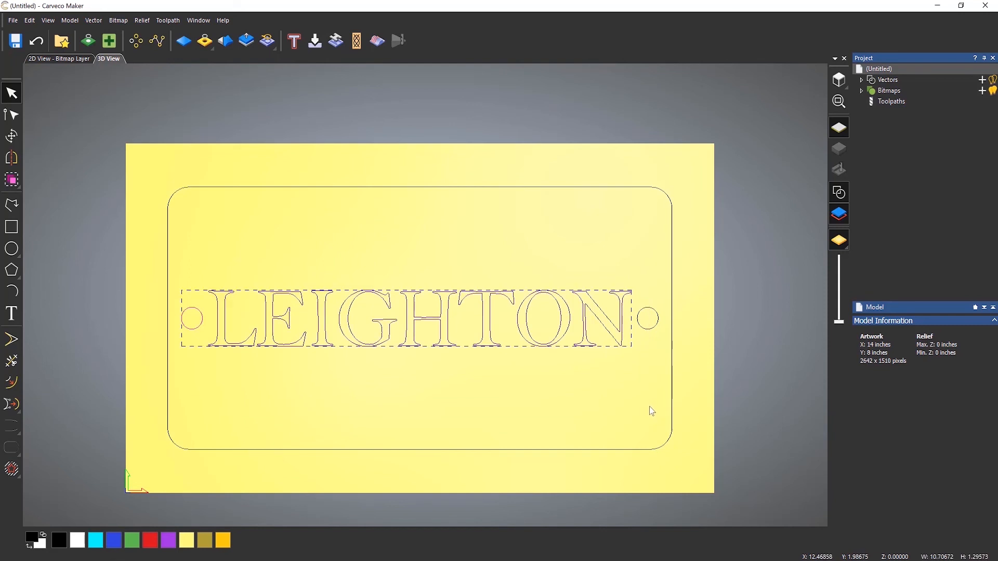
pyautogui.click(652, 412)
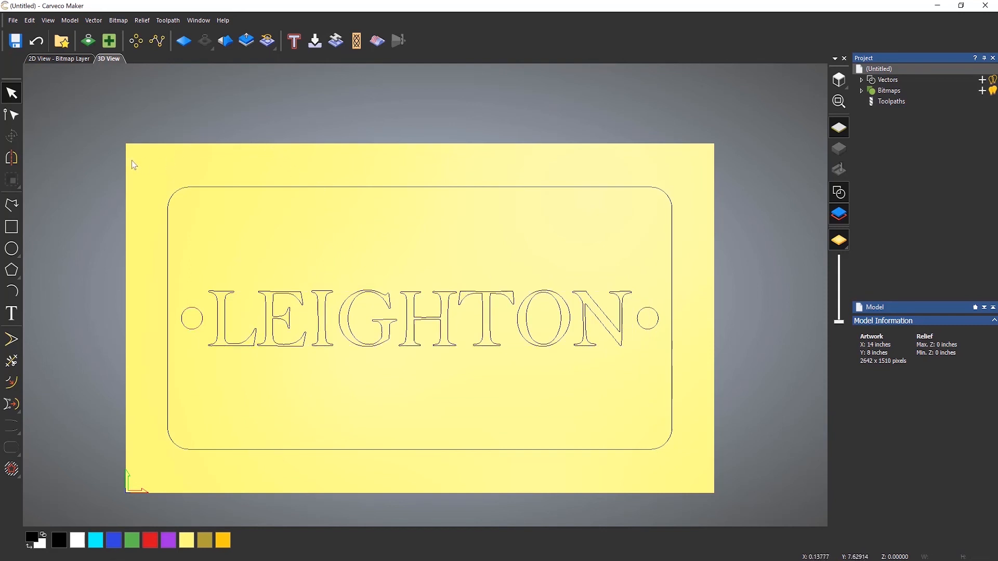
pyautogui.moveTo(131, 161); pyautogui.dragTo(699, 466)
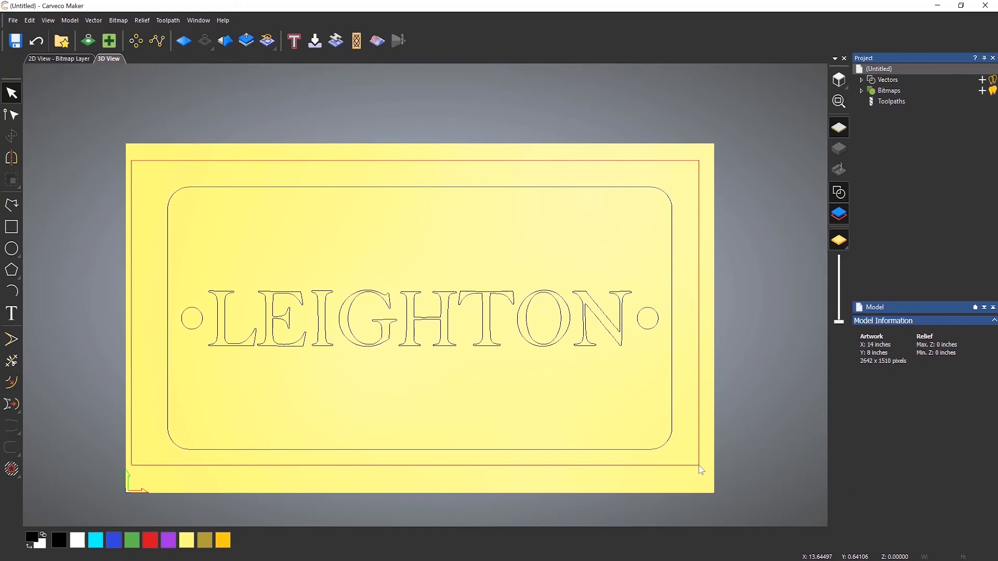
pyautogui.moveTo(698, 466); pyautogui.dragTo(698, 465)
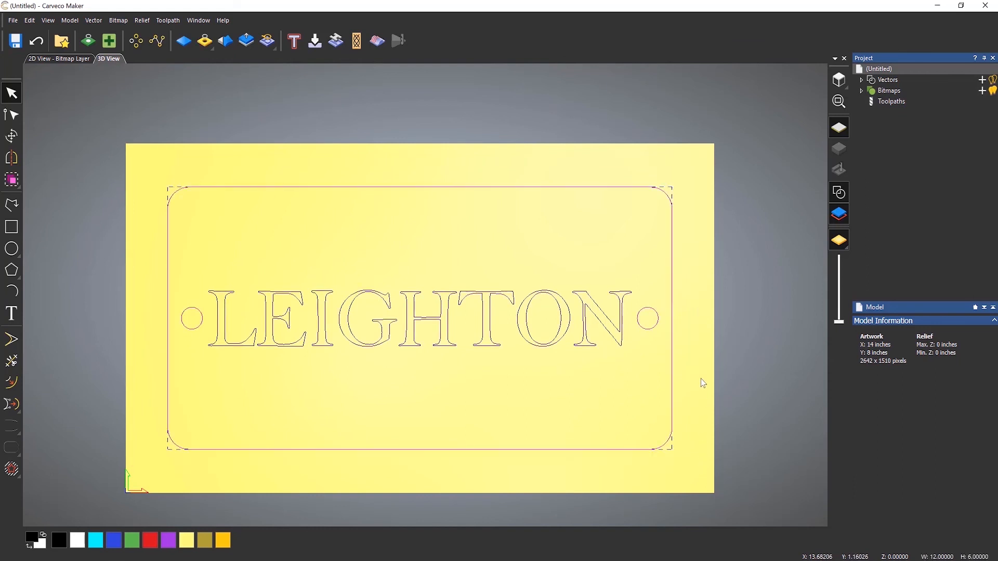
pyautogui.click(696, 330)
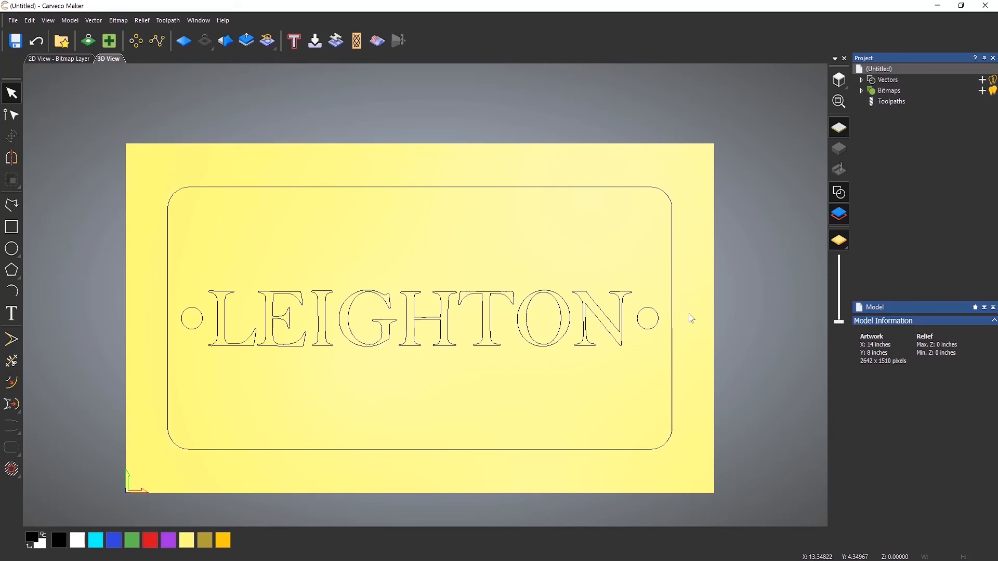
# Try right-to-left selection boxes, crossing the whole design and crossing only the name and circles, and clear each selection.
pyautogui.moveTo(689, 310); pyautogui.dragTo(109, 333)
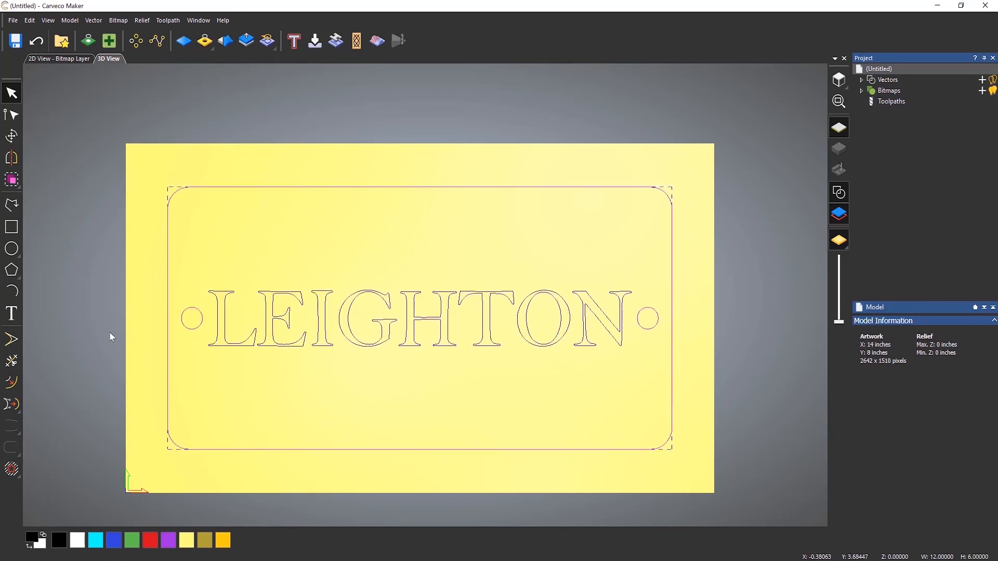
pyautogui.click(696, 304)
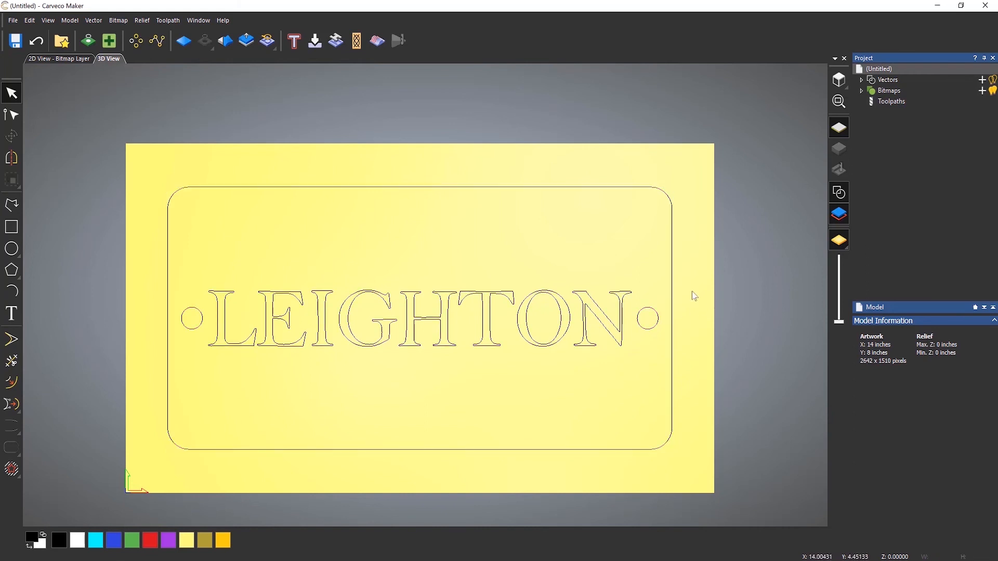
pyautogui.moveTo(654, 269); pyautogui.dragTo(202, 391)
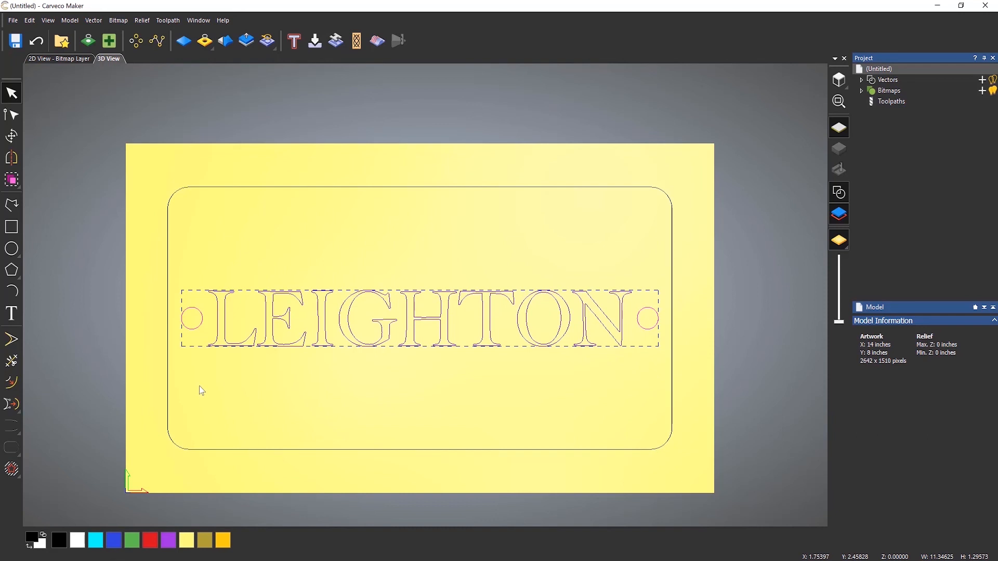
pyautogui.click(199, 387)
# Select the whole design, nudge it left and down in the model, and move it freehand up and to the right.
pyautogui.moveTo(155, 166); pyautogui.dragTo(725, 493)
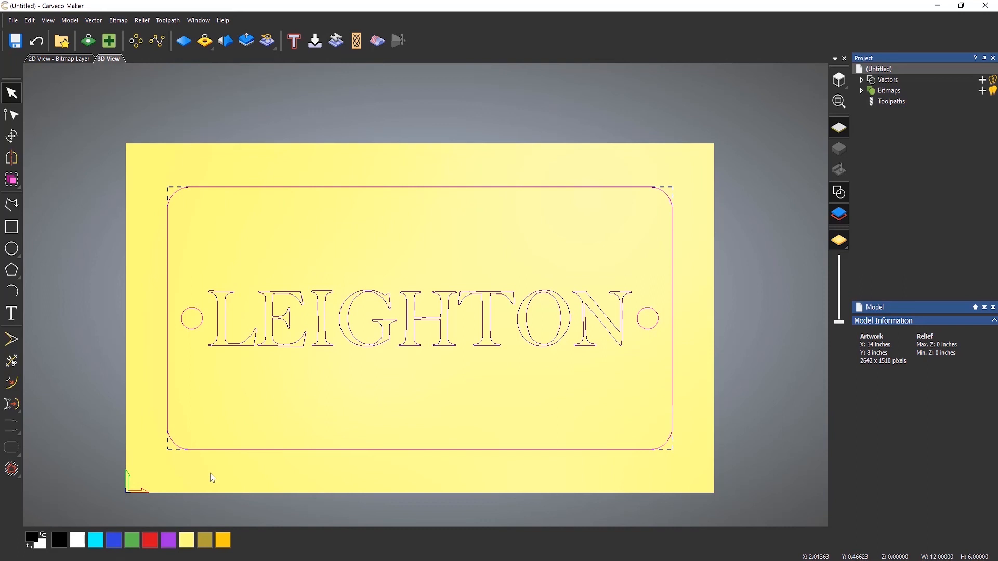
pyautogui.press('Left')
pyautogui.press('Left')
pyautogui.press('Left')
pyautogui.press('Left')
pyautogui.press('Left')
pyautogui.press('Left')
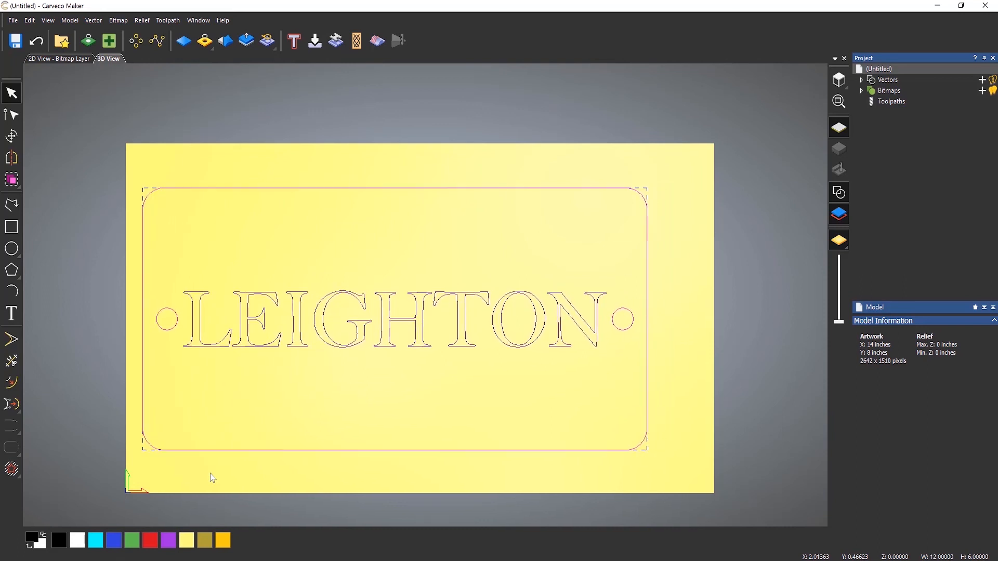
pyautogui.press('Down')
pyautogui.press('Down')
pyautogui.press('Down')
pyautogui.press('Down')
pyautogui.press('Down')
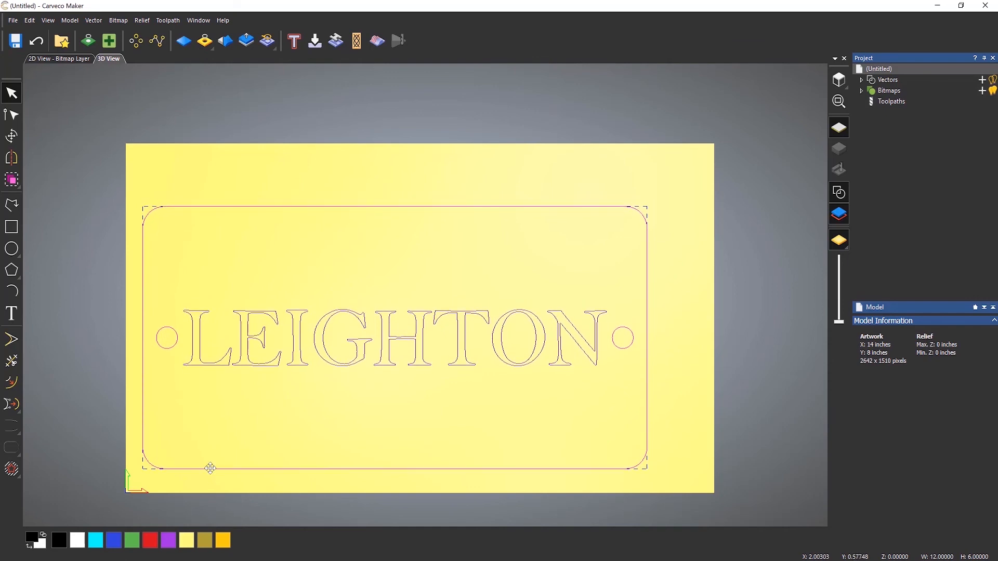
pyautogui.moveTo(210, 469); pyautogui.dragTo(254, 436)
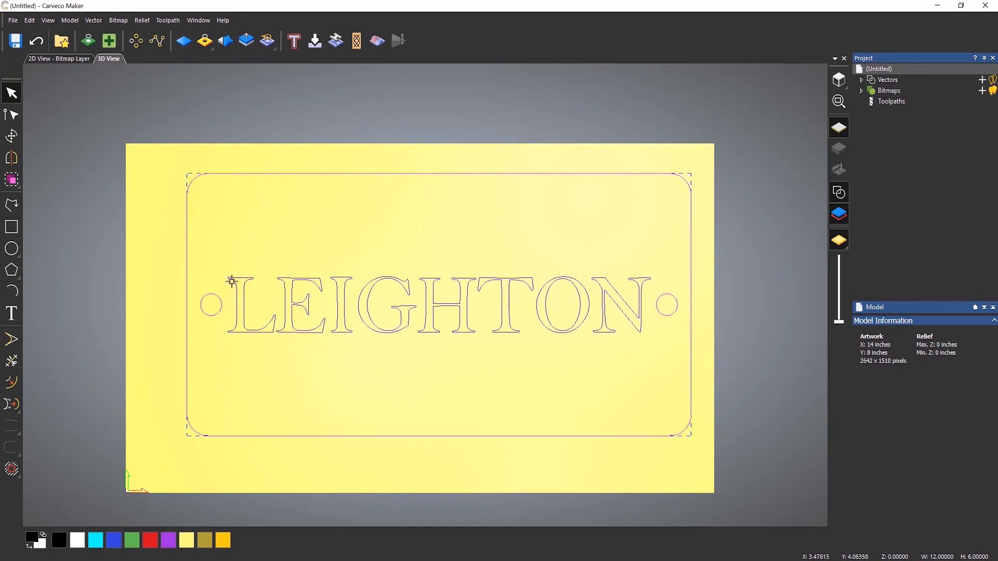
# Transform the selected design so its lower-left corner sits at X 0.25, Y 0.25 inches, and clear the selection.
pyautogui.click(11, 138)
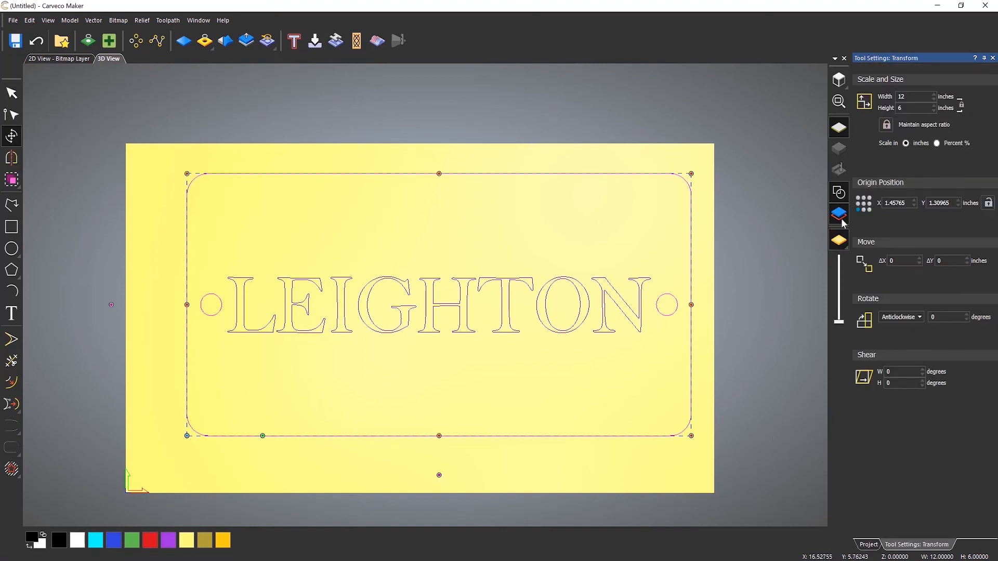
pyautogui.click(864, 204)
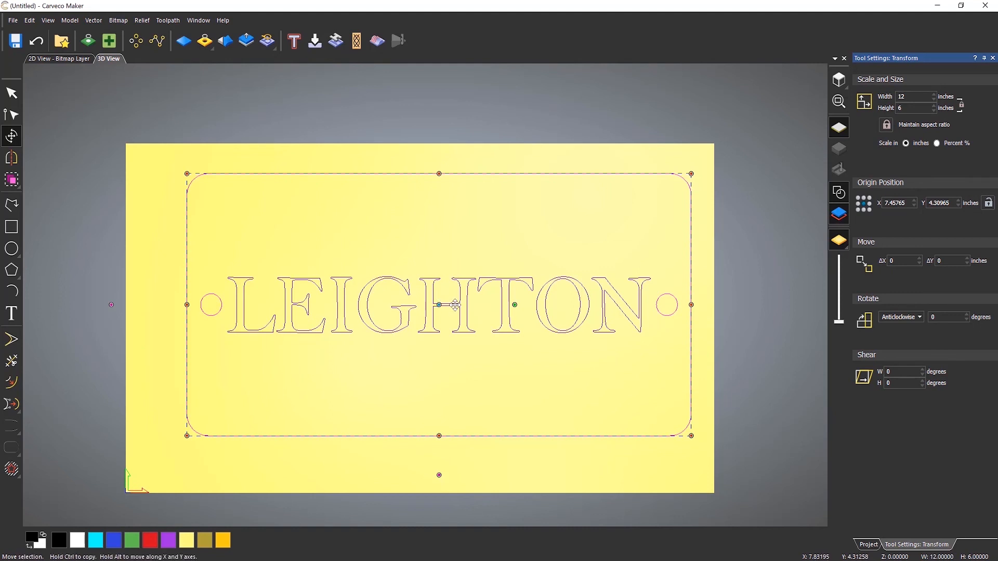
pyautogui.click(857, 210)
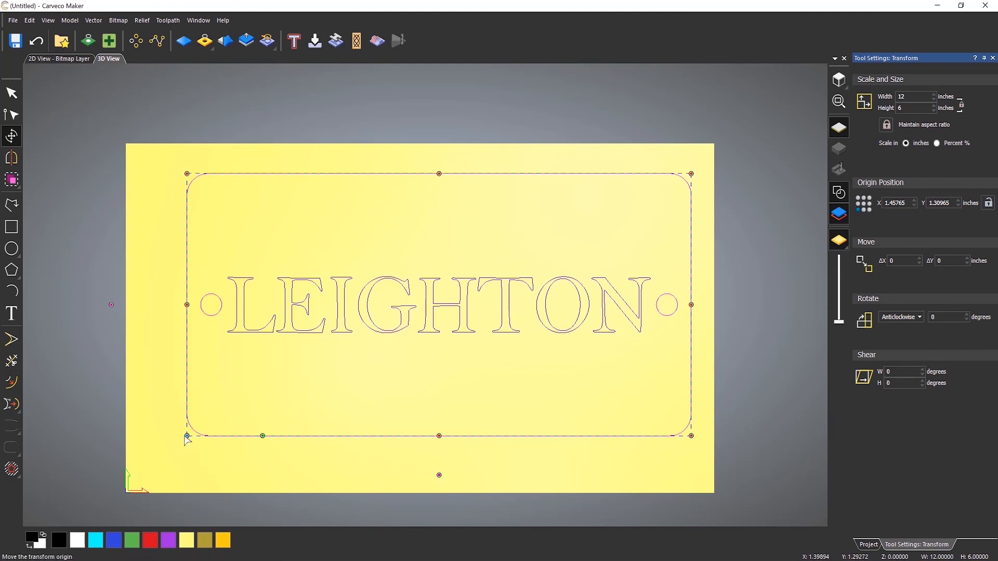
pyautogui.doubleClick(908, 204)
pyautogui.write('0.')
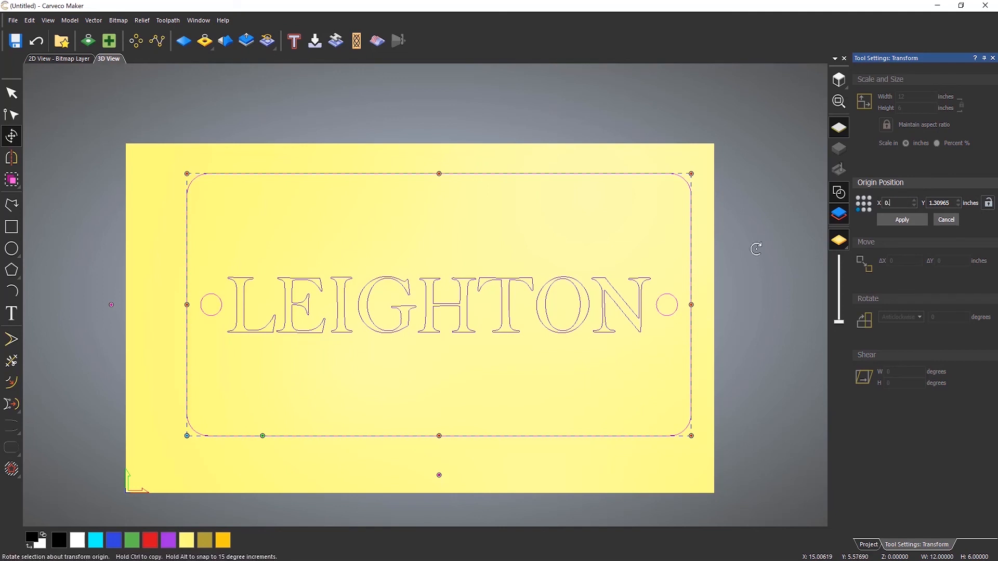
pyautogui.write('25')
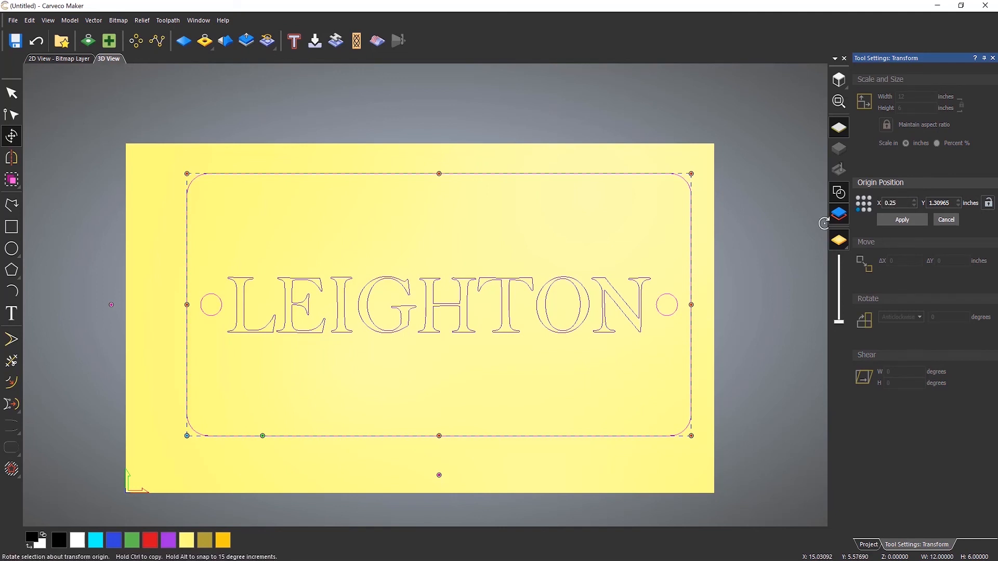
pyautogui.doubleClick(953, 203)
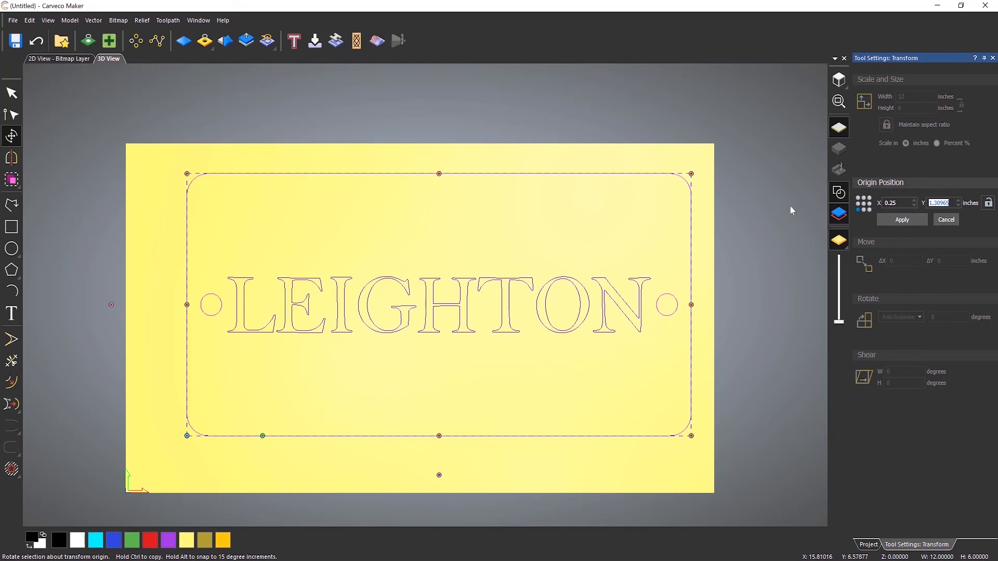
pyautogui.write('0.25')
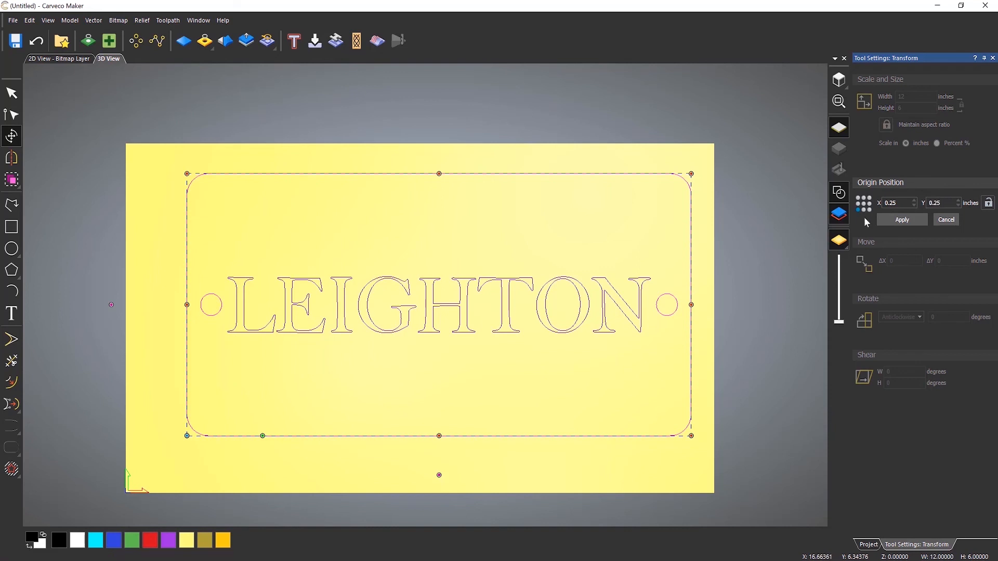
pyautogui.click(902, 219)
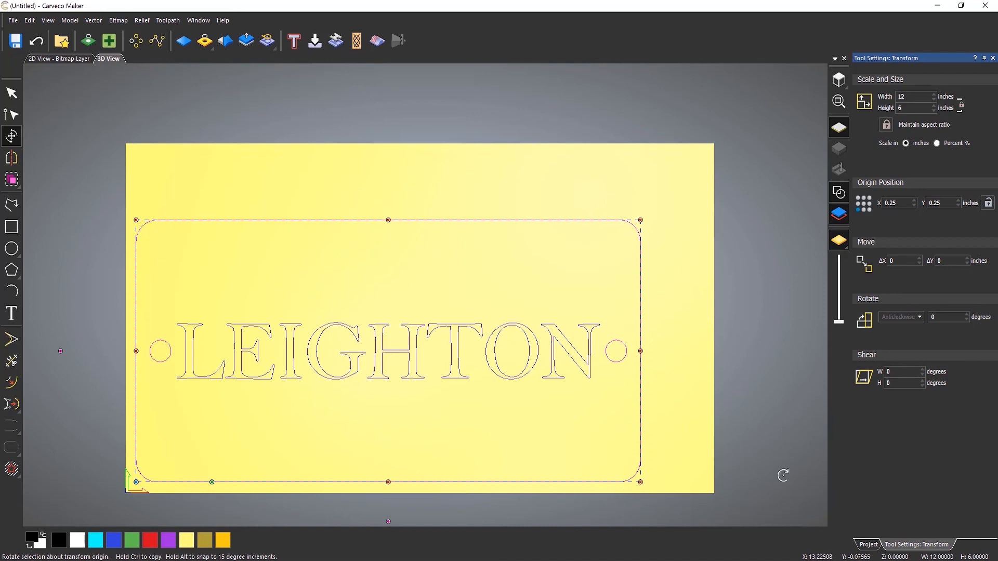
pyautogui.click(993, 59)
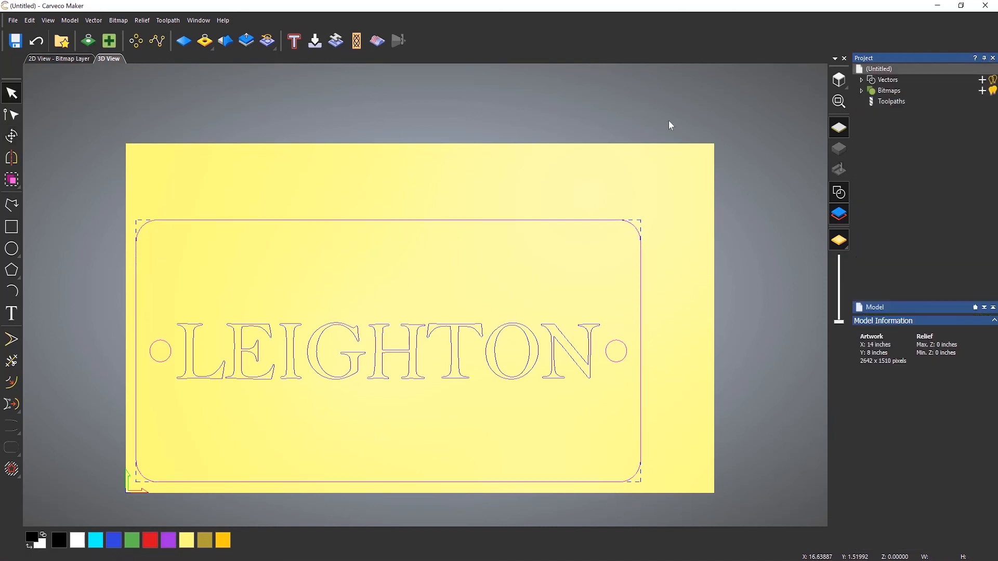
pyautogui.click(397, 168)
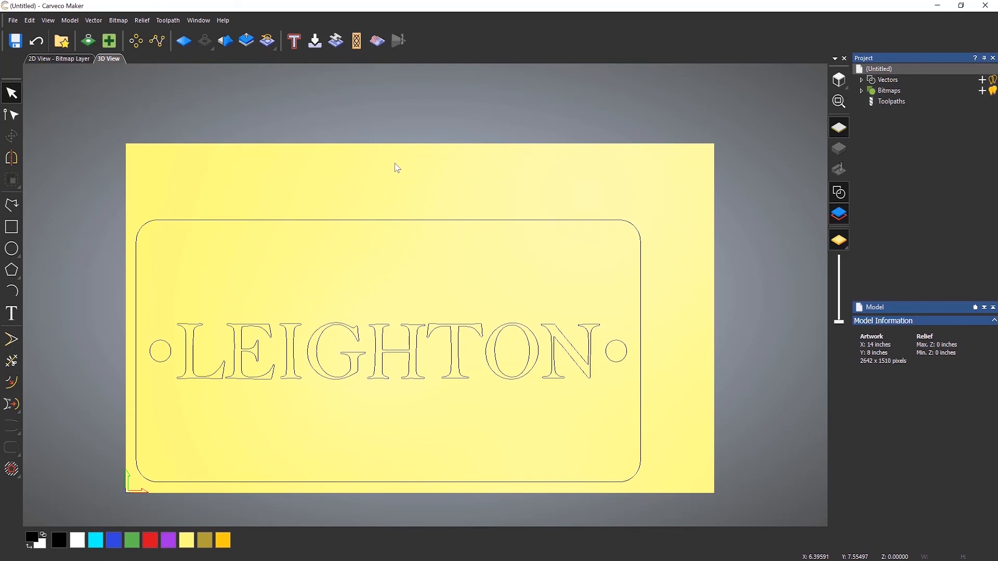